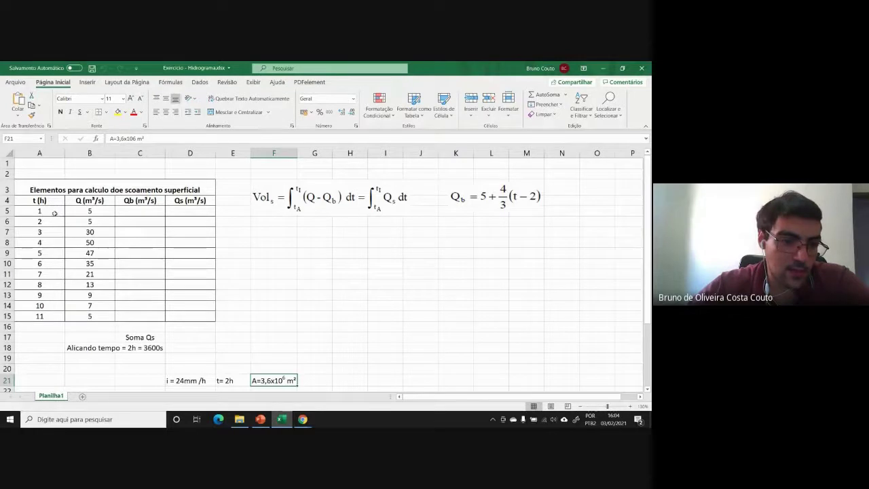
Step: Insert a scatter chart with smooth lines and markers from the Q values in B5:B15
{"action": "left_click_drag", "start_coordinate": [52, 207], "coordinate": [56, 316]}
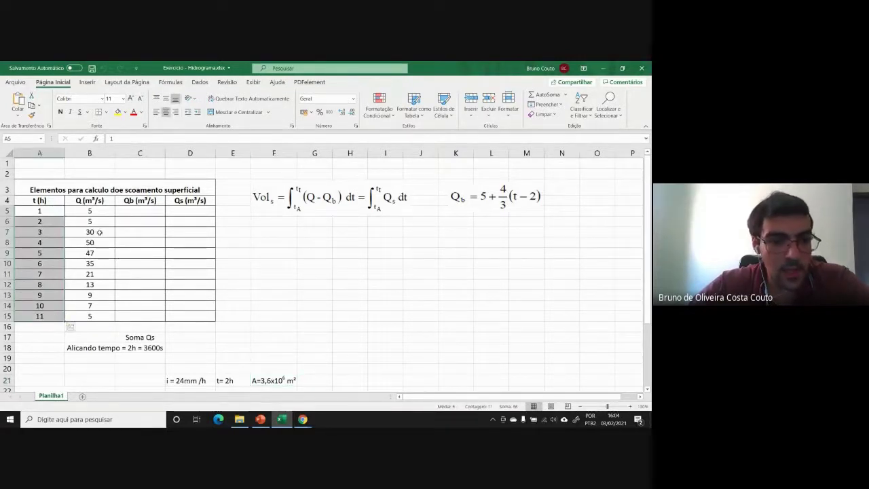
{"action": "left_click_drag", "start_coordinate": [95, 211], "coordinate": [109, 316]}
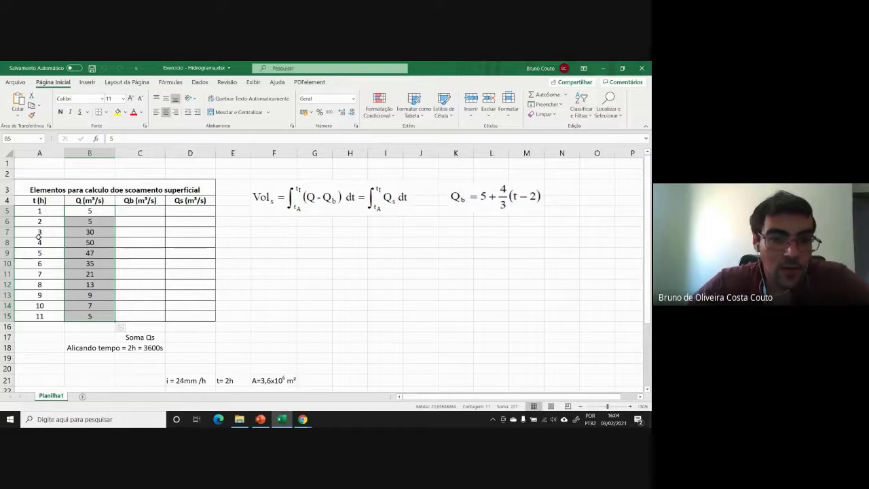
{"action": "left_click", "coordinate": [88, 82]}
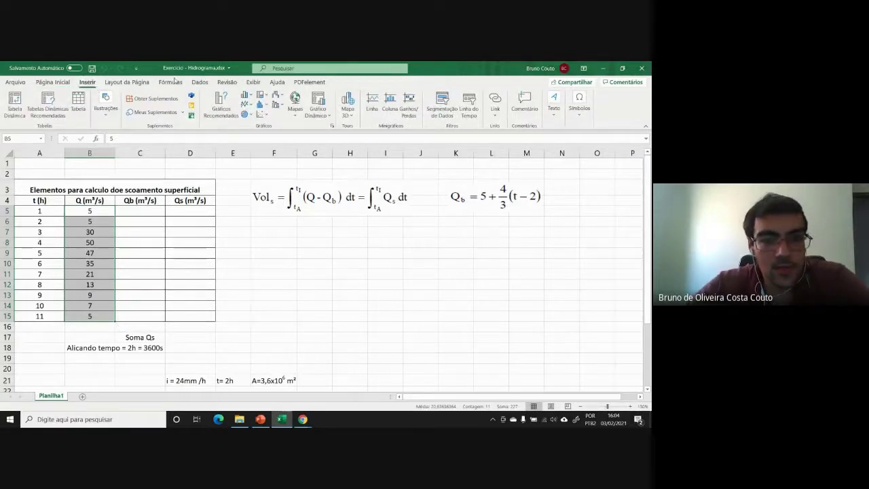
{"action": "left_click", "coordinate": [265, 115]}
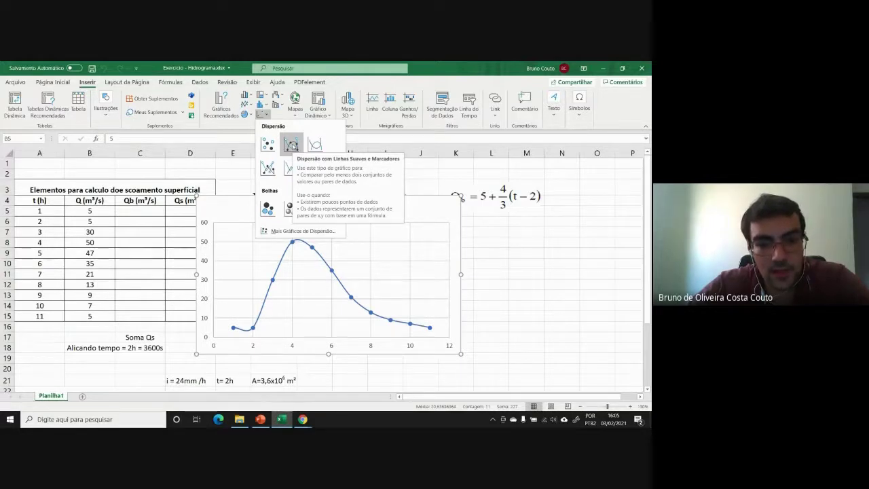
{"action": "left_click", "coordinate": [291, 145]}
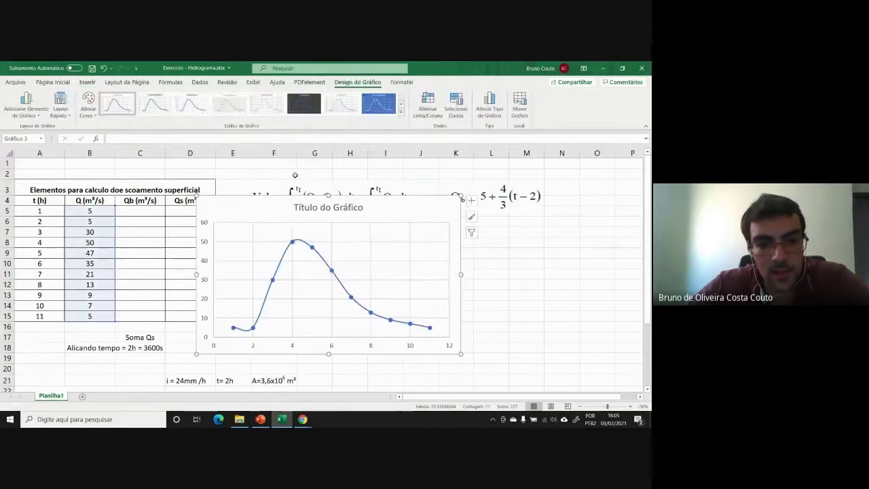
Step: Edit the chart's data series to use the times in A5:A15 as its X values
{"action": "right_click", "coordinate": [331, 269]}
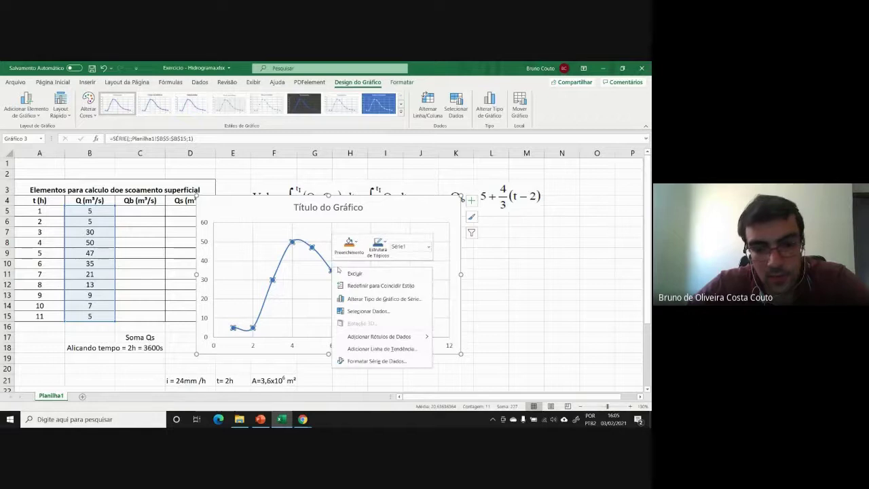
{"action": "left_click", "coordinate": [381, 312]}
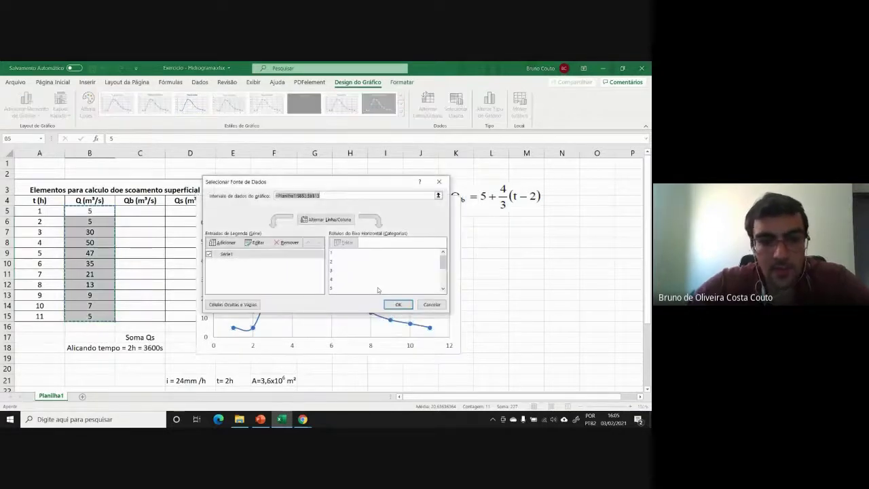
{"action": "left_click", "coordinate": [242, 251]}
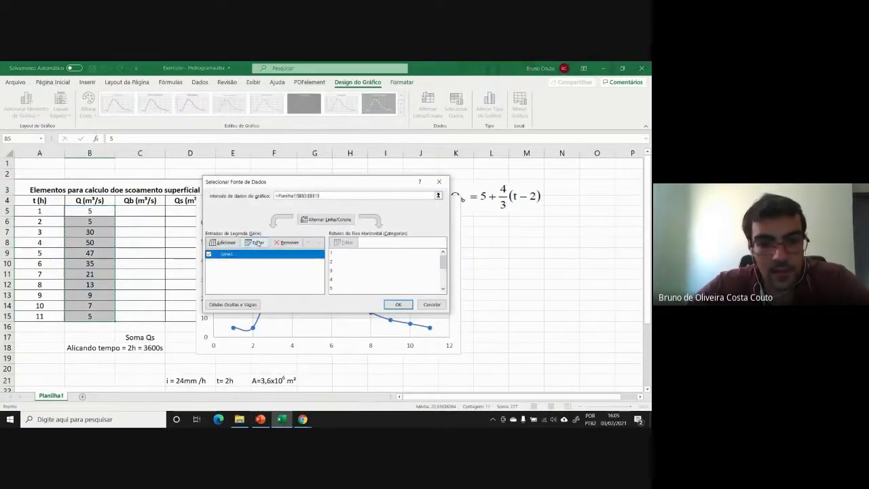
{"action": "left_click", "coordinate": [251, 243]}
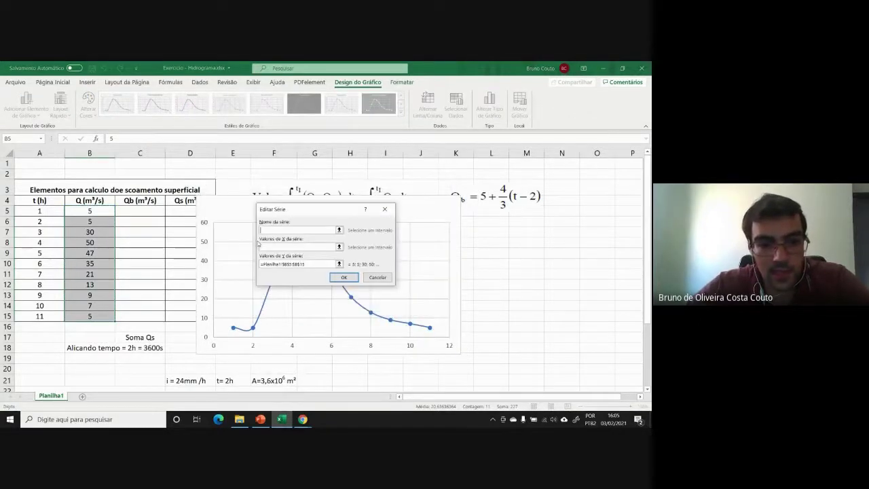
{"action": "left_click", "coordinate": [339, 247]}
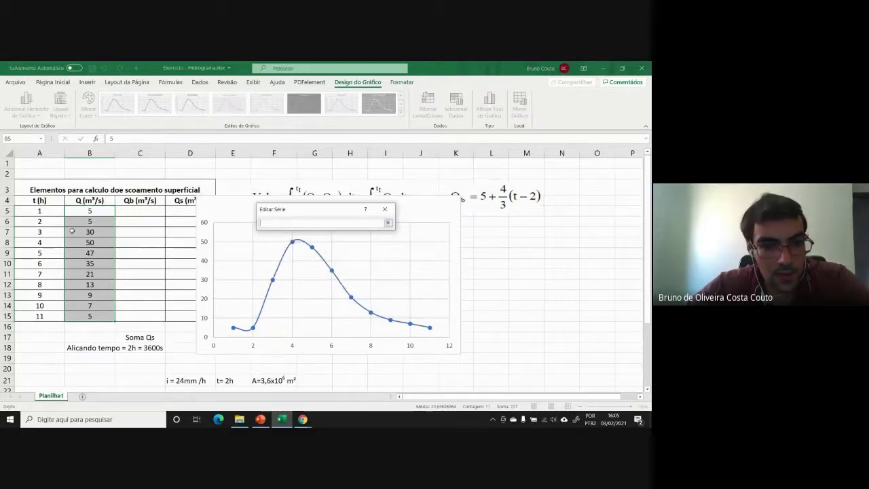
{"action": "left_click_drag", "start_coordinate": [45, 212], "coordinate": [42, 317]}
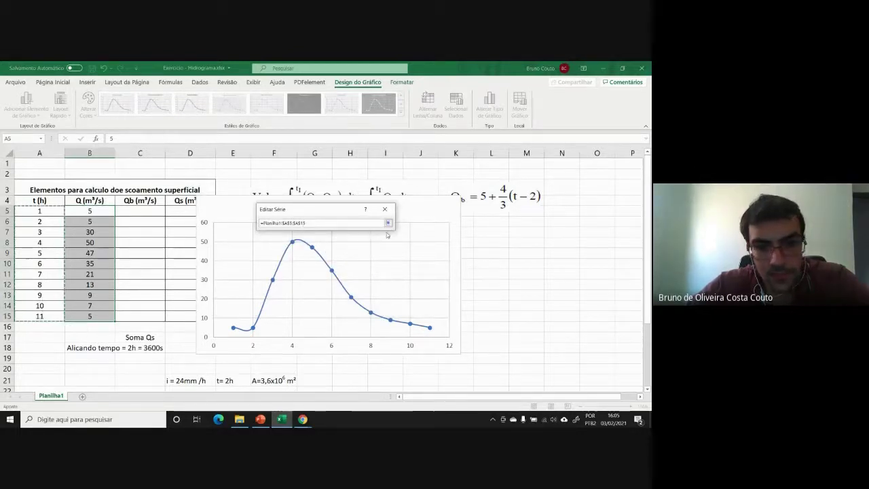
{"action": "left_click", "coordinate": [388, 222]}
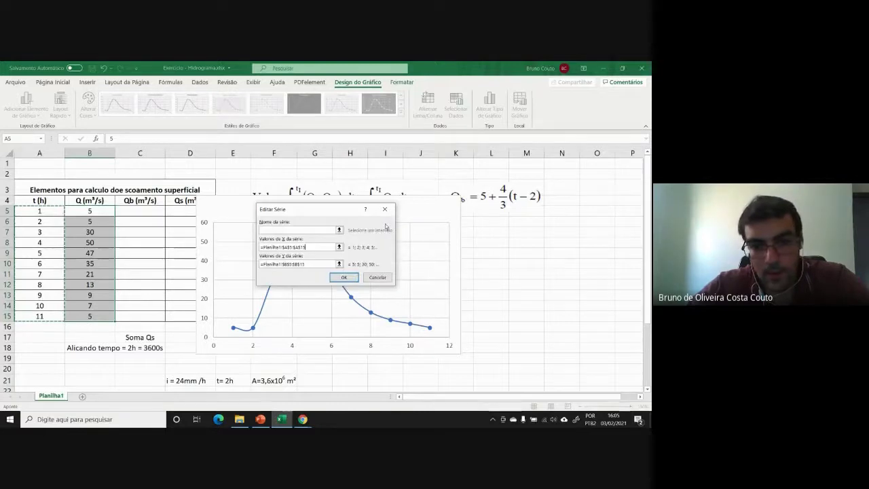
Step: Set the series' Y values to the discharges in B5:B15 and apply the data source changes
{"action": "left_click", "coordinate": [338, 264]}
{"action": "left_click_drag", "start_coordinate": [94, 212], "coordinate": [100, 317]}
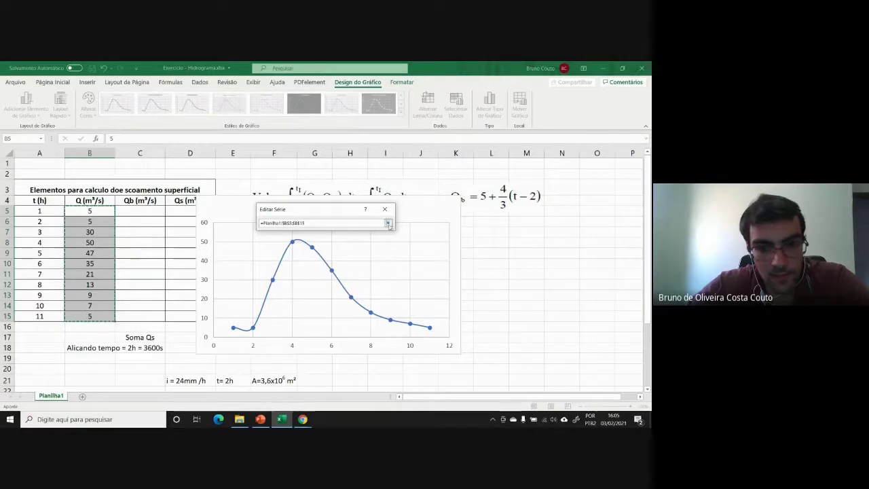
{"action": "left_click", "coordinate": [388, 223]}
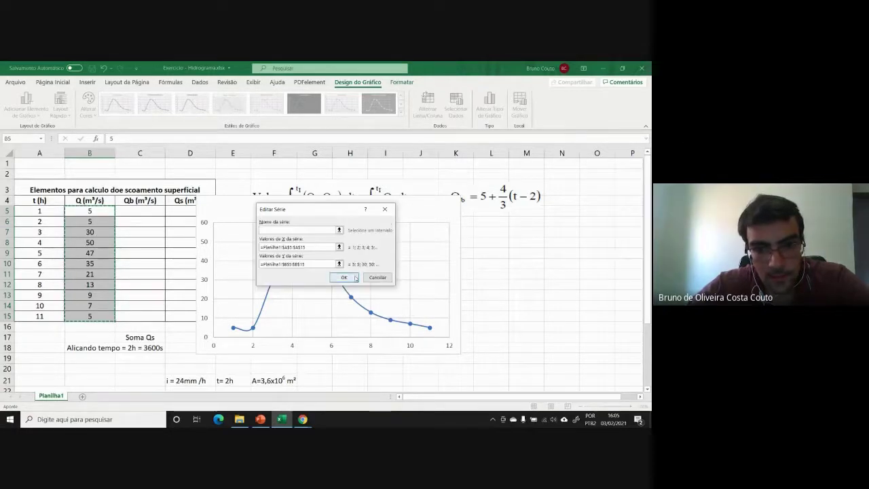
{"action": "left_click", "coordinate": [344, 277]}
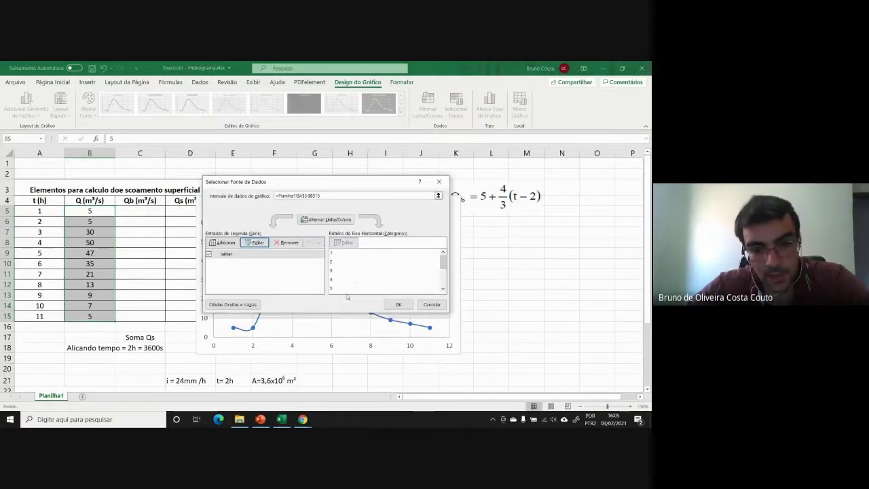
{"action": "left_click", "coordinate": [401, 305]}
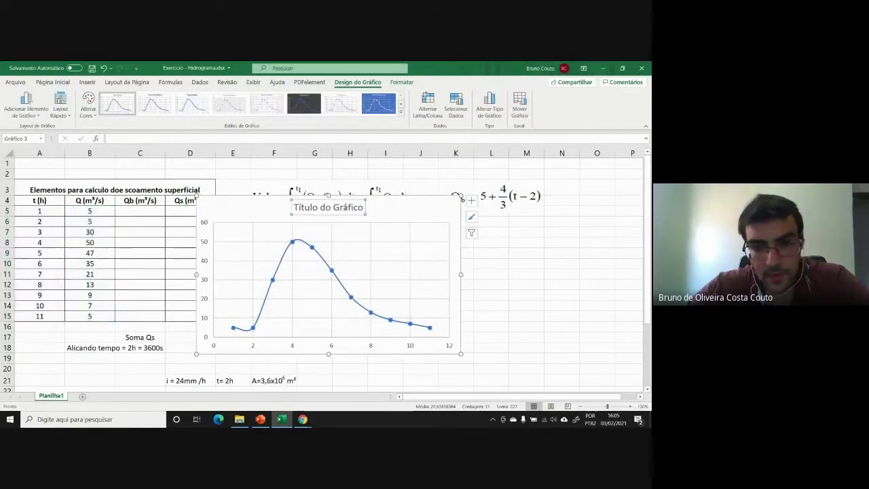
Step: Delete the chart's title and move the chart beside the table, just below the volume and Qb equations
{"action": "key", "text": "Delete"}
{"action": "left_click_drag", "start_coordinate": [314, 197], "coordinate": [418, 219]}
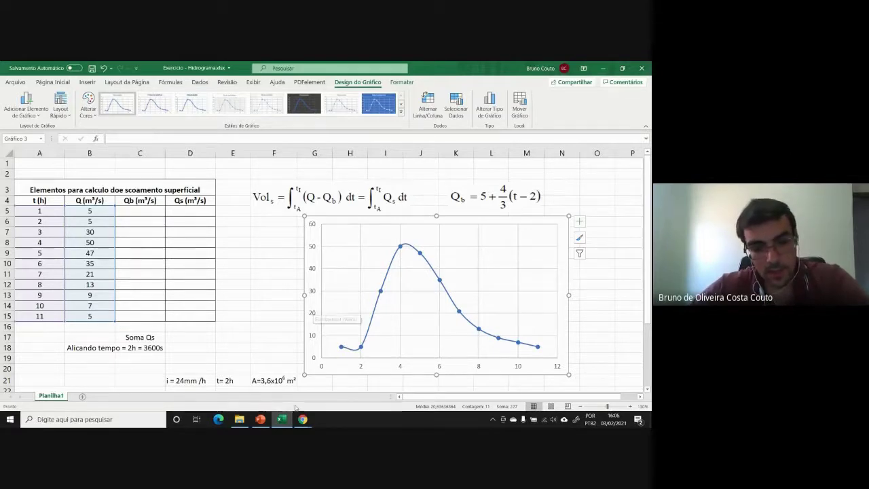
Step: Switch to PowerPoint to review the hydrograph exercise statement, and return to the Excel workbook
{"action": "mouse_move", "coordinate": [260, 419]}
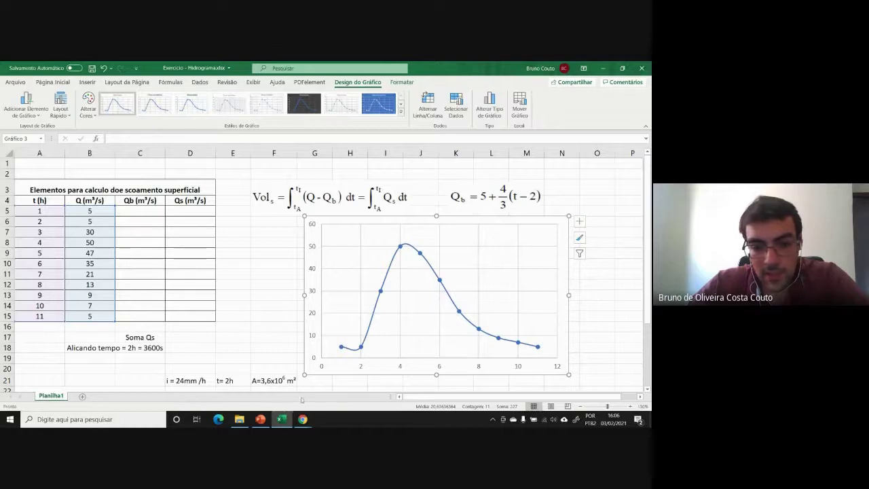
{"action": "left_click", "coordinate": [263, 419]}
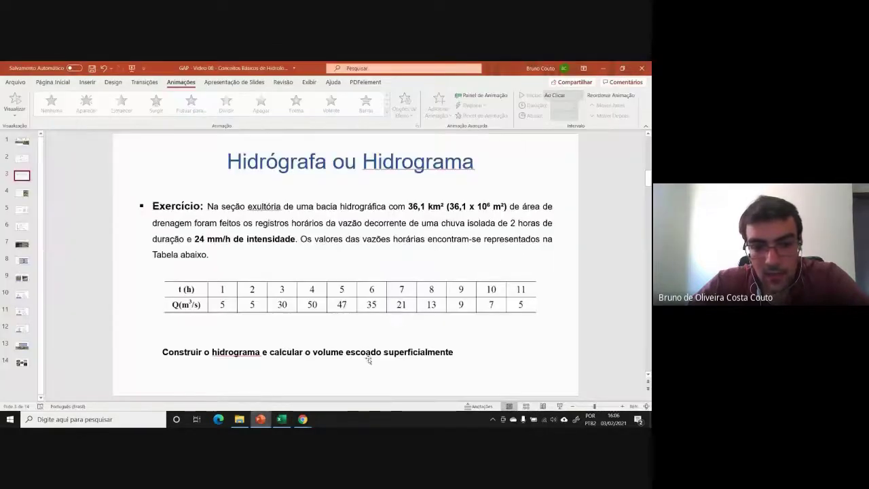
{"action": "left_click", "coordinate": [602, 68]}
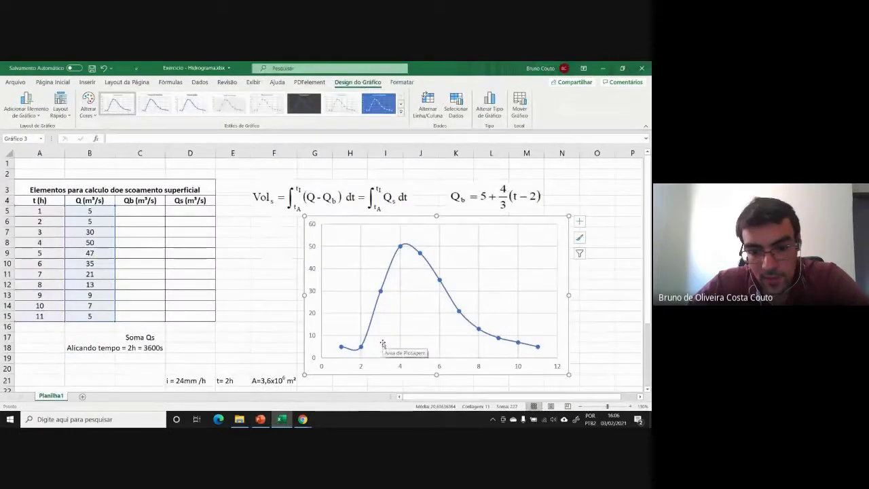
Step: Examine the discharges for hours 1 and 2 in B5:B6 against the start of the hydrograph's rise
{"action": "mouse_move", "coordinate": [361, 348]}
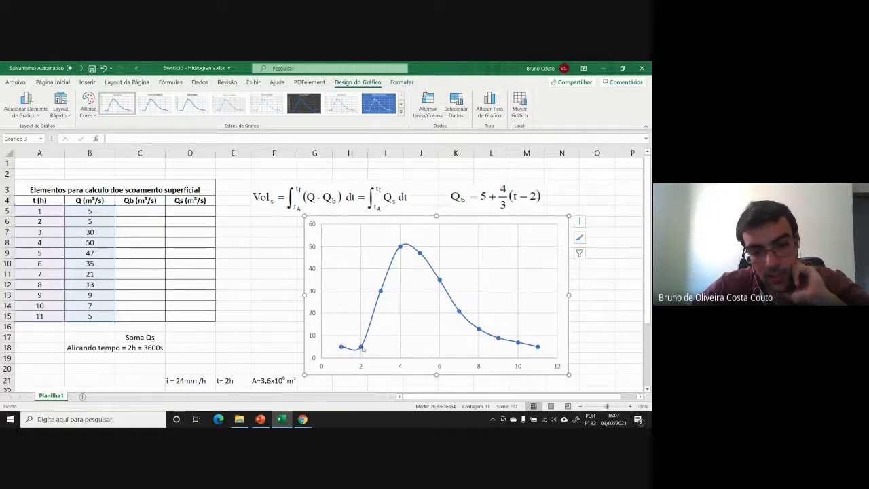
{"action": "left_click", "coordinate": [90, 211]}
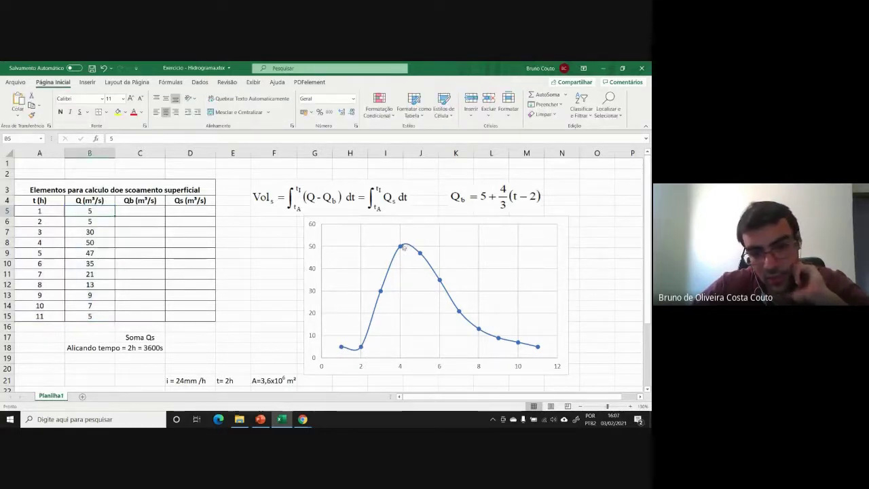
{"action": "left_click", "coordinate": [99, 224]}
{"action": "left_click", "coordinate": [100, 211]}
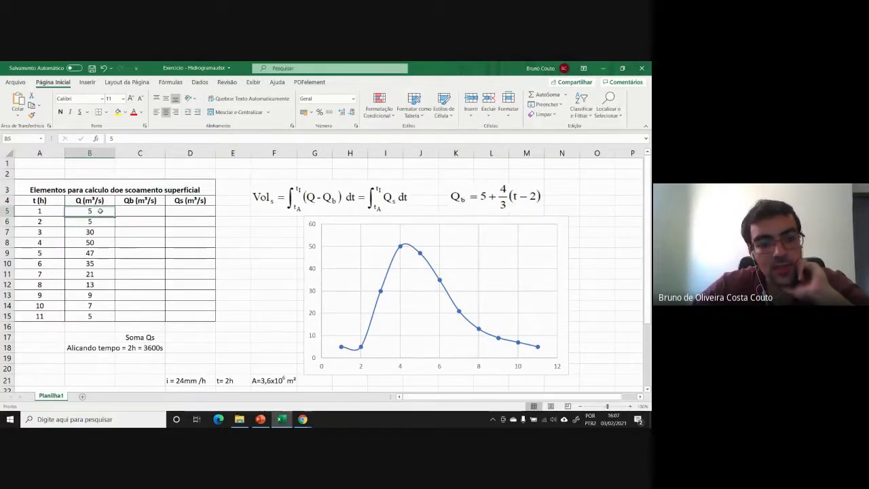
{"action": "left_click_drag", "start_coordinate": [100, 211], "coordinate": [100, 223]}
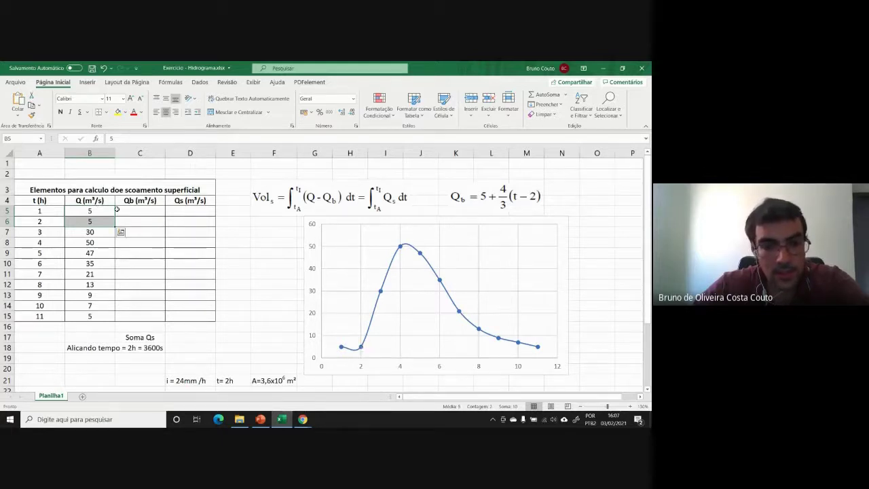
{"action": "left_click", "coordinate": [184, 211]}
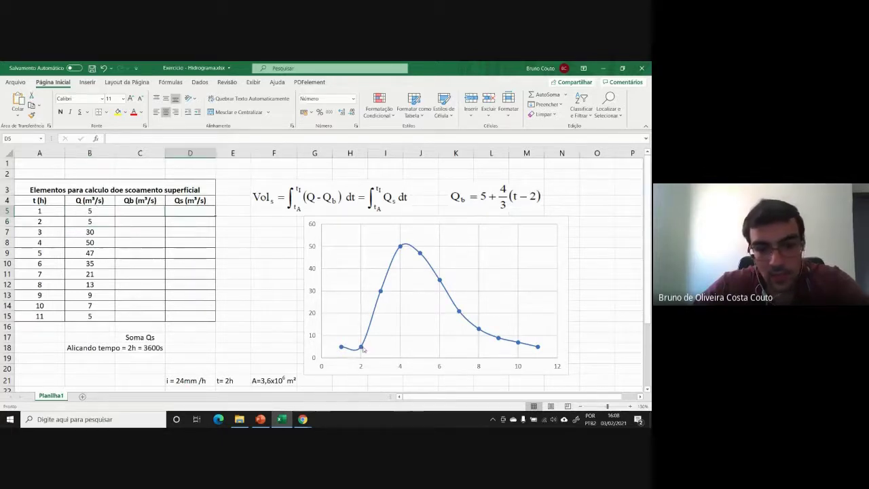
Step: Enter a base flow Qb of 5 for hours 1 and 2, in C5 and C6
{"action": "mouse_move", "coordinate": [344, 348]}
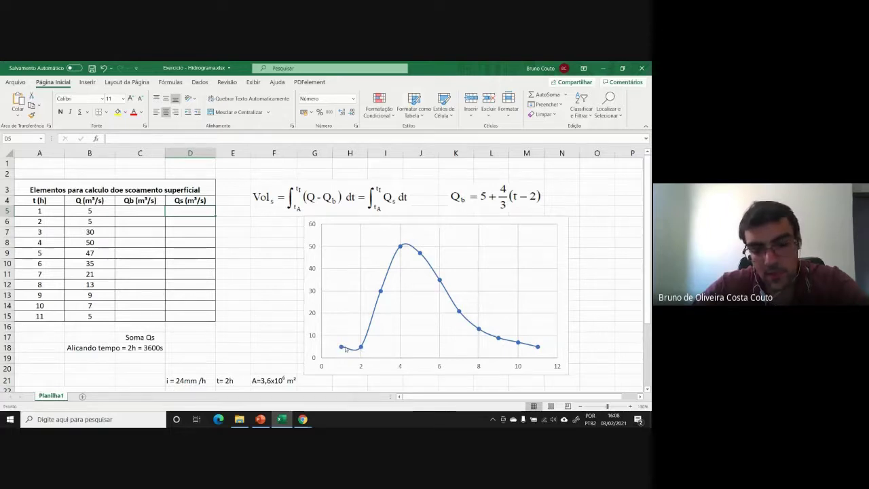
{"action": "left_click", "coordinate": [92, 211]}
{"action": "left_click", "coordinate": [96, 221]}
{"action": "left_click", "coordinate": [137, 209]}
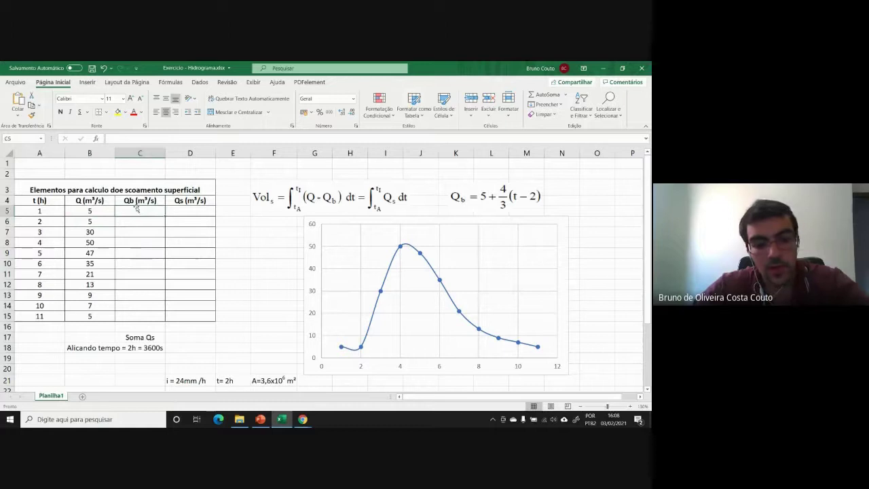
{"action": "type", "text": "5"}
{"action": "key", "text": "Return"}
{"action": "type", "text": "5"}
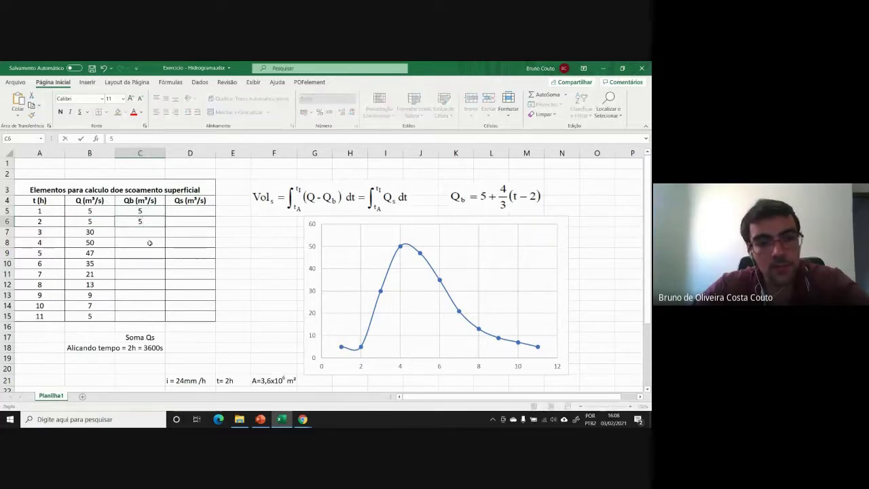
{"action": "left_click", "coordinate": [149, 243]}
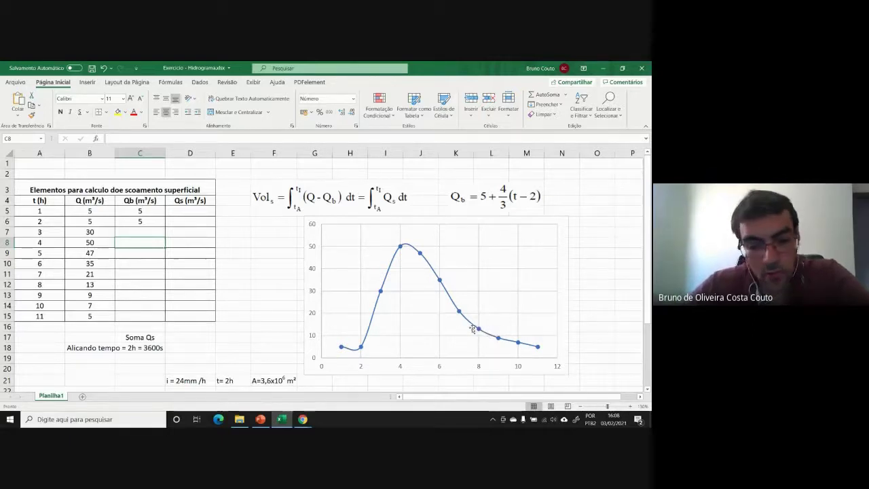
Step: Enter base flow Qb values of 9, 7 and 5 for hours 9, 10 and 11, in C13:C15
{"action": "mouse_move", "coordinate": [479, 331]}
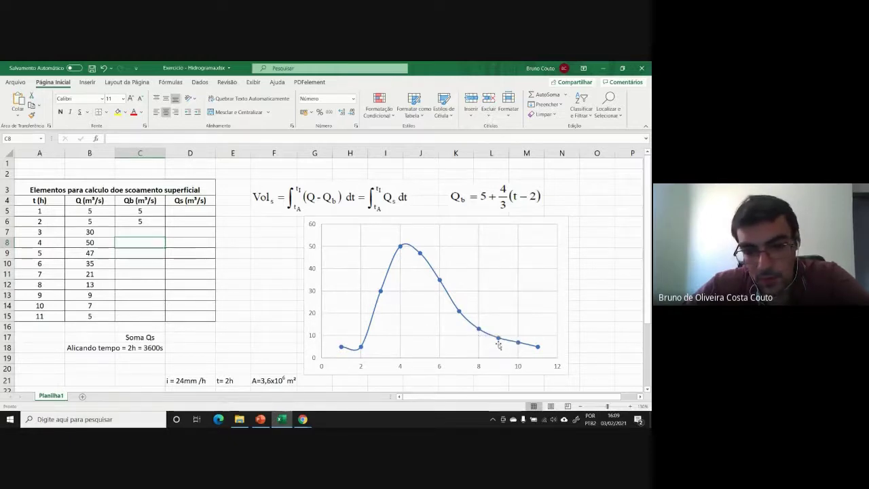
{"action": "left_click", "coordinate": [137, 296]}
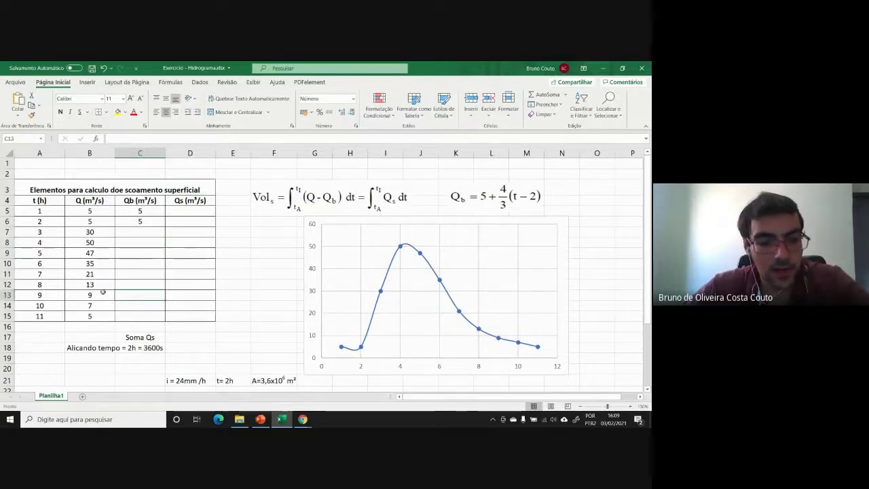
{"action": "type", "text": "9"}
{"action": "key", "text": "Return"}
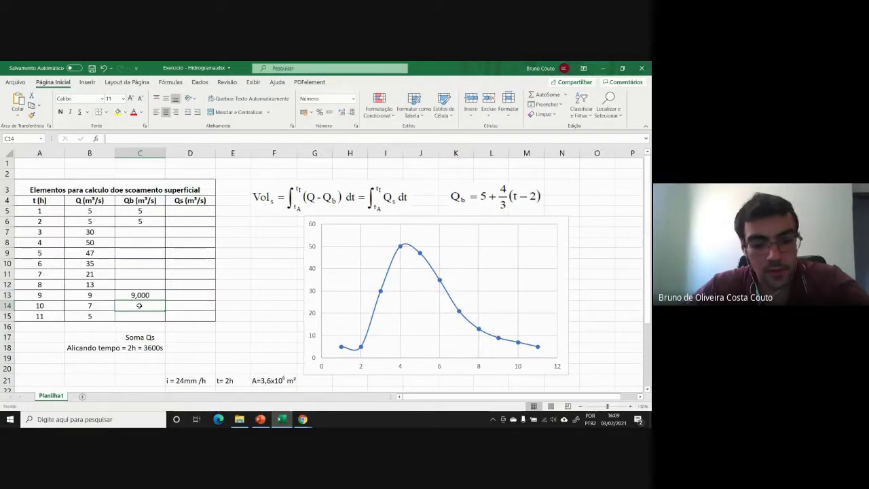
{"action": "type", "text": "7"}
{"action": "key", "text": "Return"}
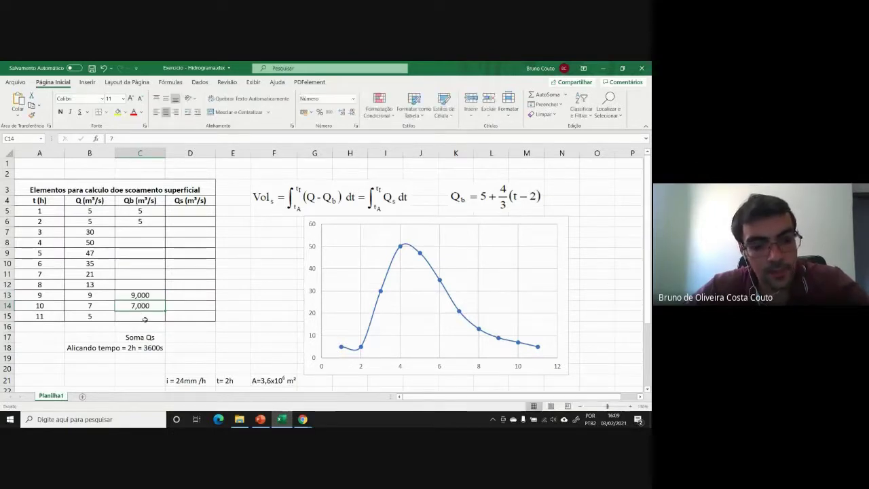
{"action": "type", "text": "5"}
{"action": "key", "text": "Return"}
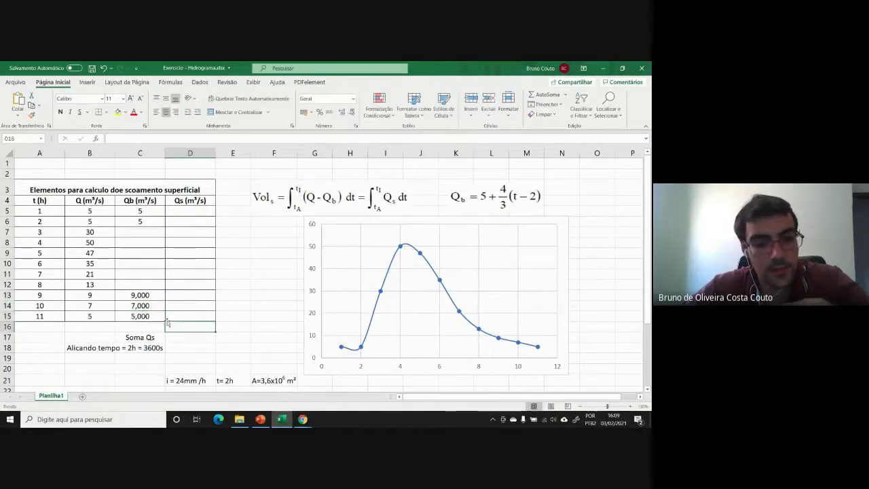
{"action": "left_click_drag", "start_coordinate": [140, 295], "coordinate": [140, 316]}
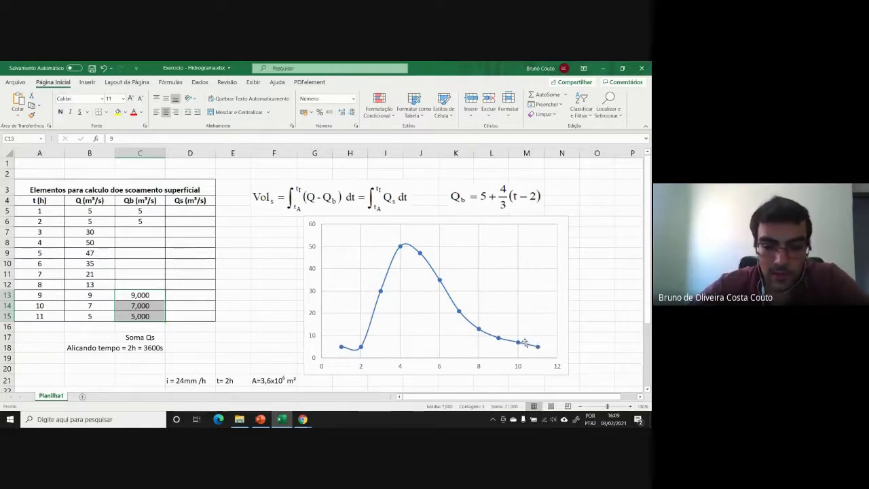
Step: Enter the base flow formula =5+4/3*(A7-2) for hour 3 in C7
{"action": "mouse_move", "coordinate": [363, 348]}
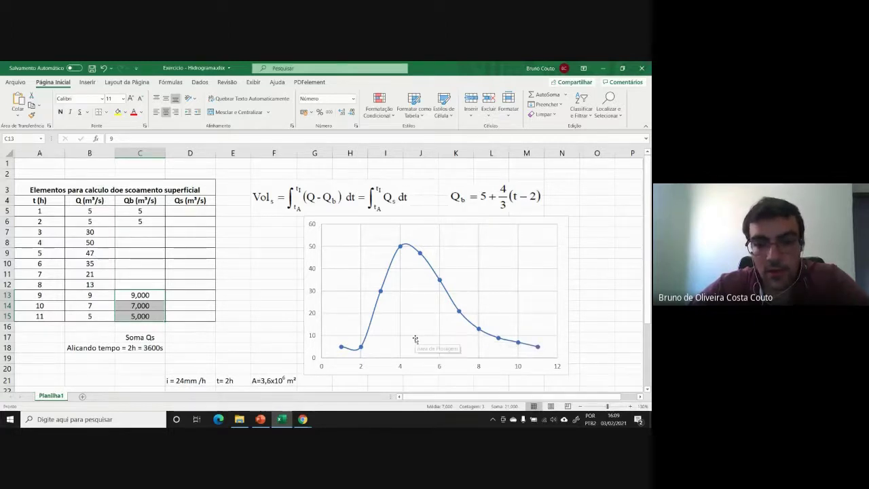
{"action": "left_click", "coordinate": [512, 194]}
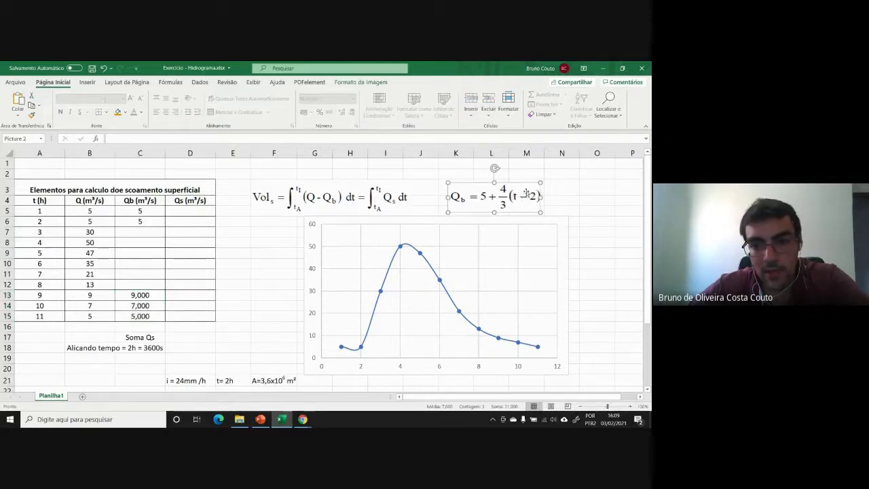
{"action": "left_click", "coordinate": [147, 231]}
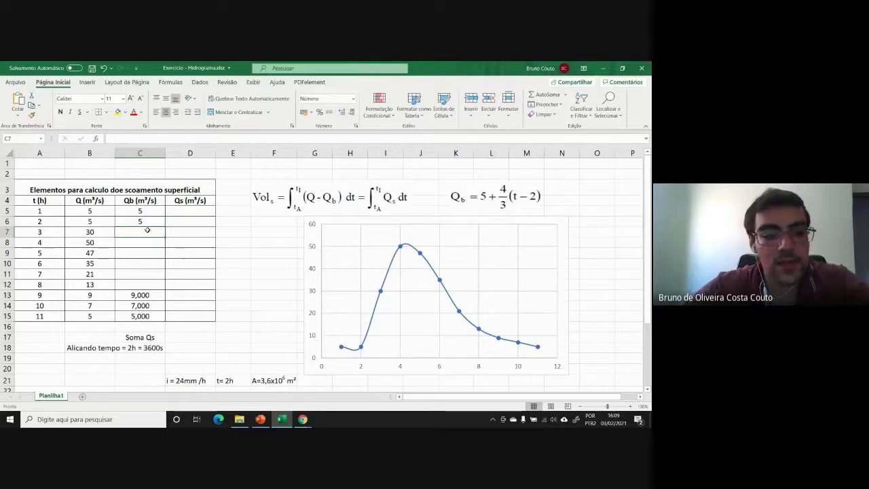
{"action": "type", "text": "=5"}
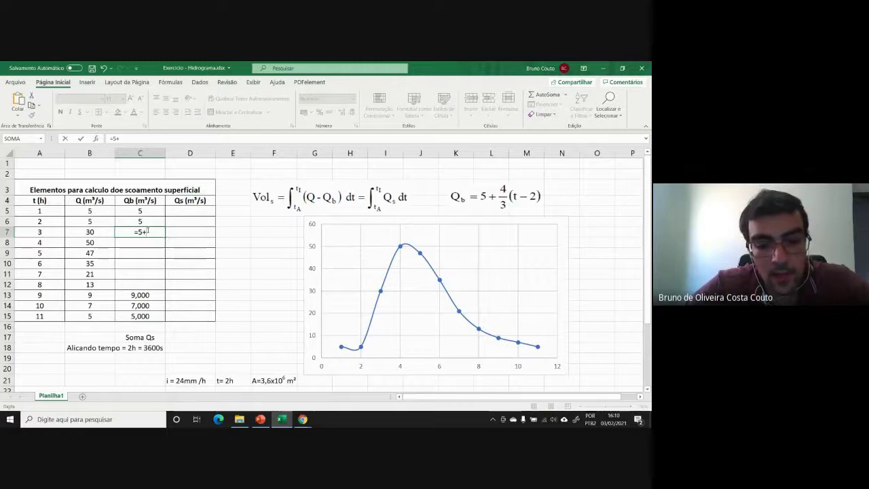
{"action": "type", "text": "+4/3"}
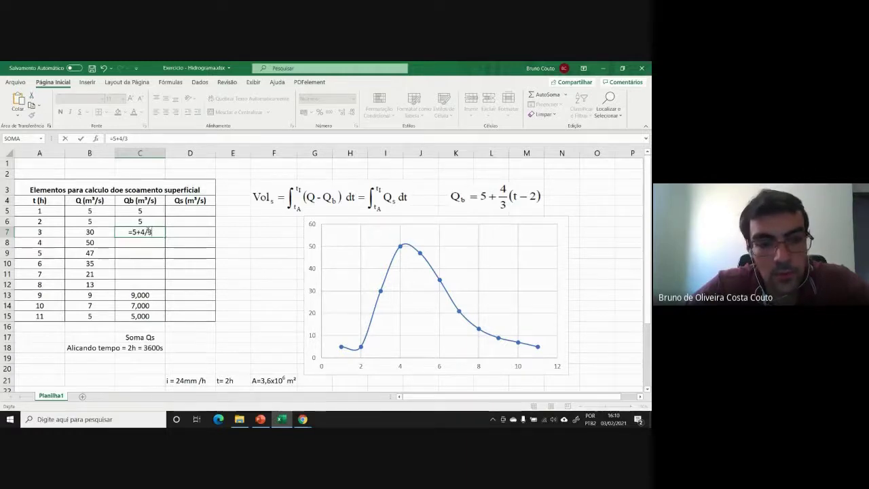
{"action": "type", "text": "*"}
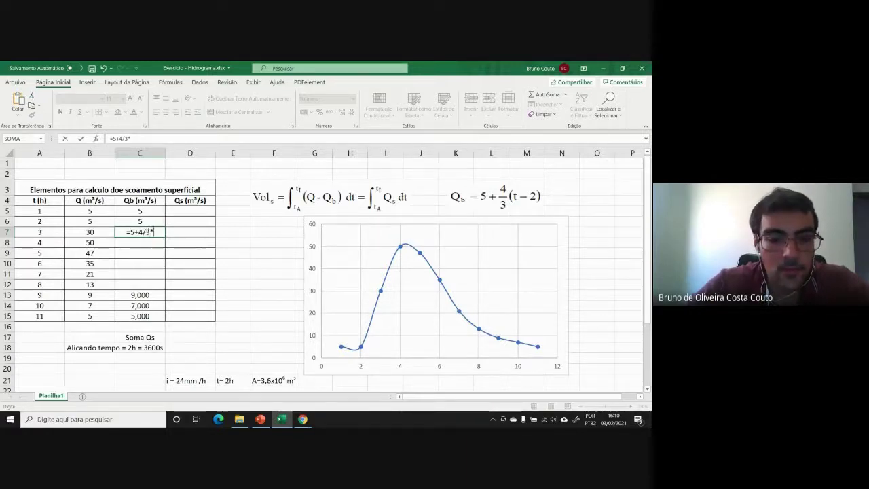
{"action": "type", "text": "("}
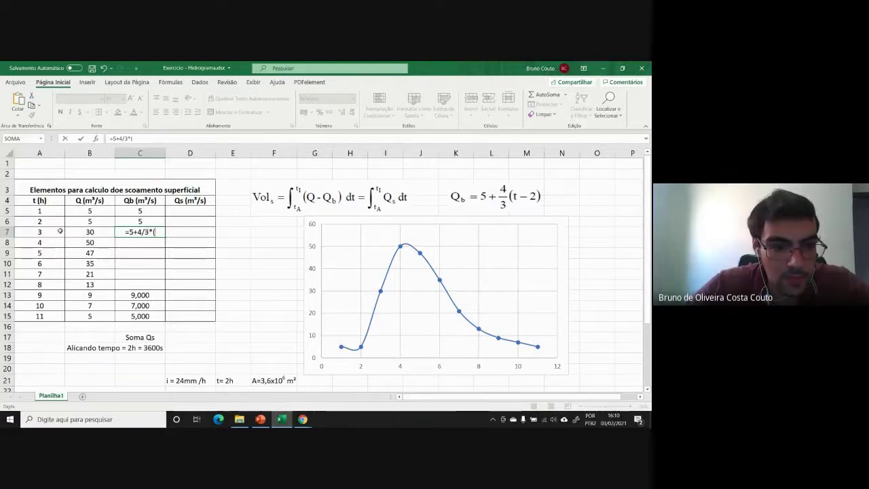
{"action": "left_click", "coordinate": [37, 232]}
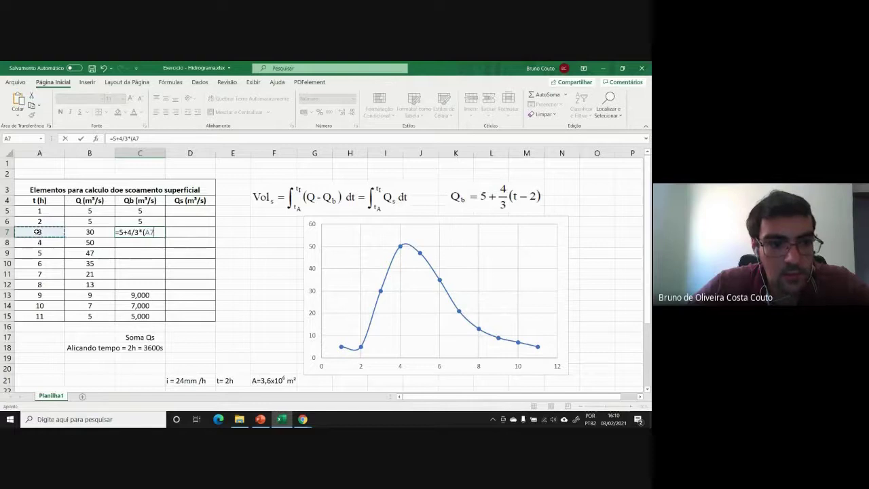
{"action": "type", "text": "-2"}
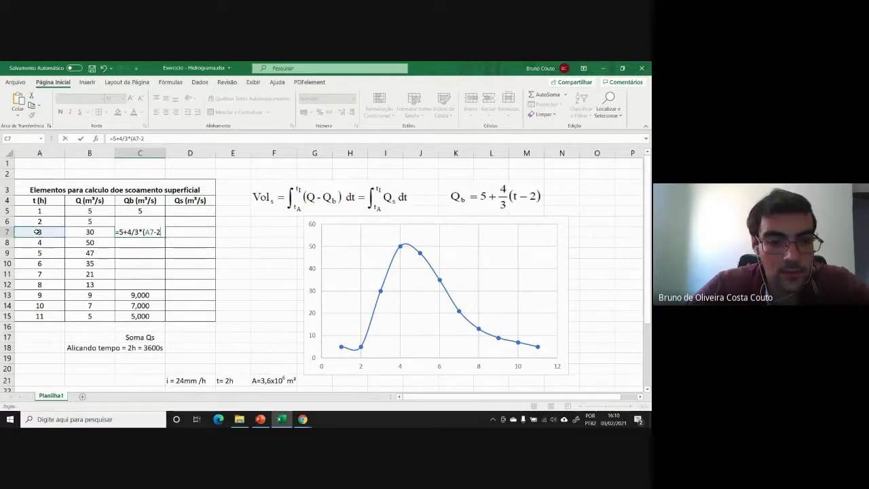
{"action": "type", "text": ")"}
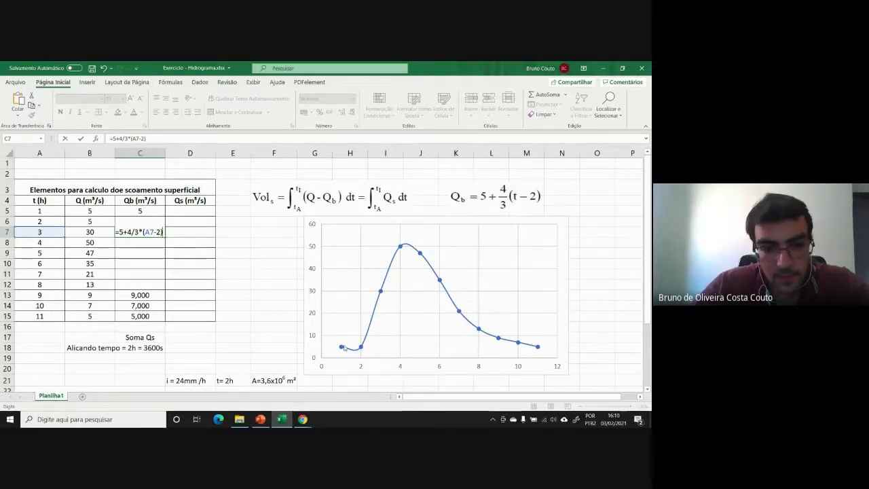
{"action": "key", "text": "Return"}
Step: Set the major unit of the hydrograph chart's horizontal axis to 1
{"action": "left_click", "coordinate": [442, 367]}
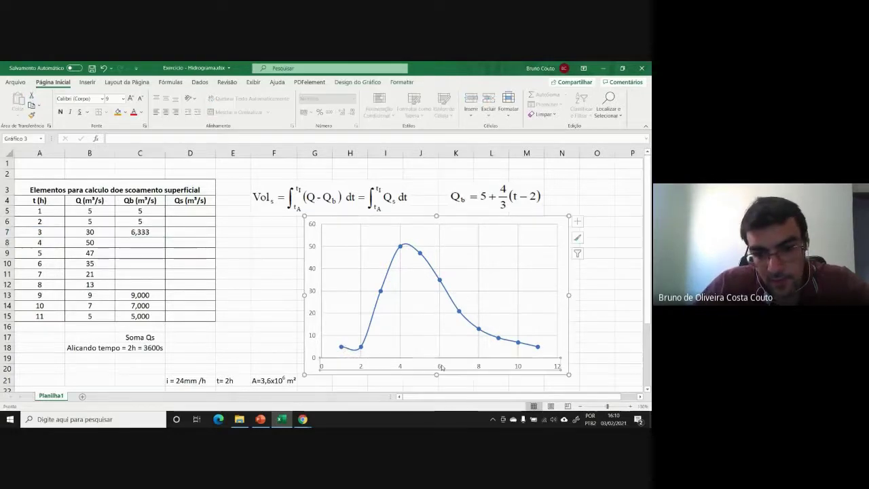
{"action": "right_click", "coordinate": [442, 367]}
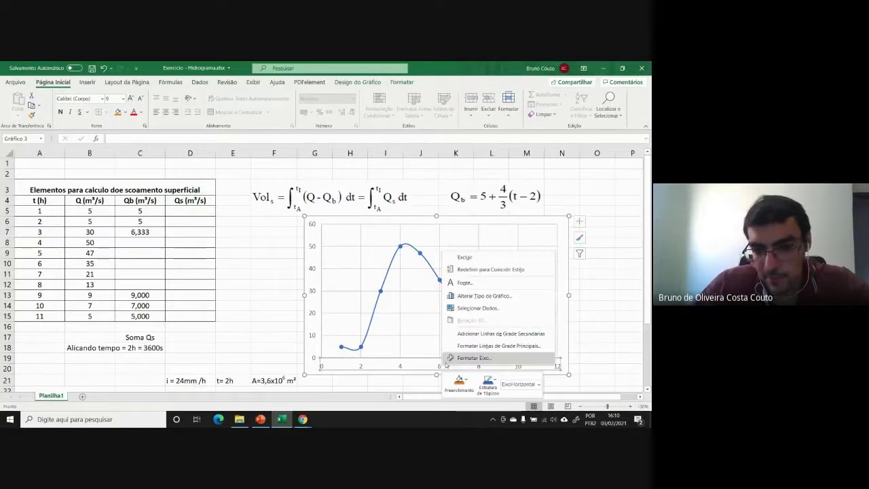
{"action": "left_click", "coordinate": [465, 357]}
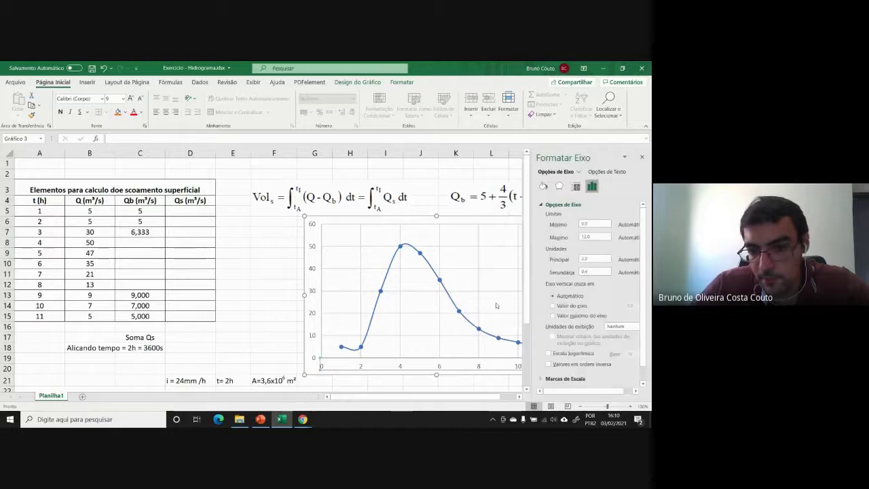
{"action": "double_click", "coordinate": [583, 259]}
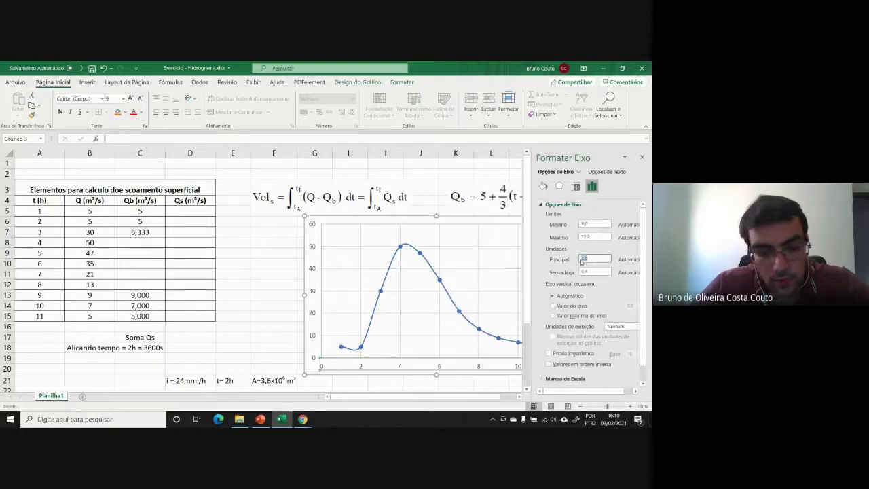
{"action": "type", "text": "1"}
{"action": "key", "text": "Tab"}
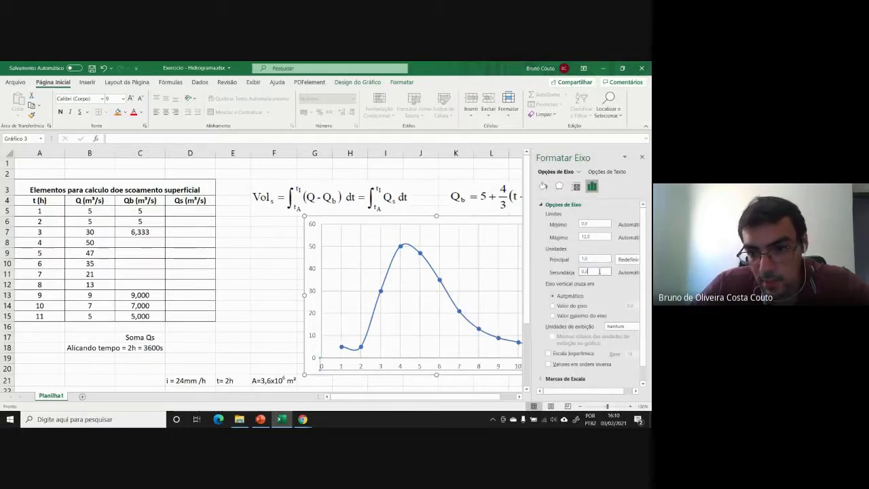
{"action": "left_click", "coordinate": [641, 156]}
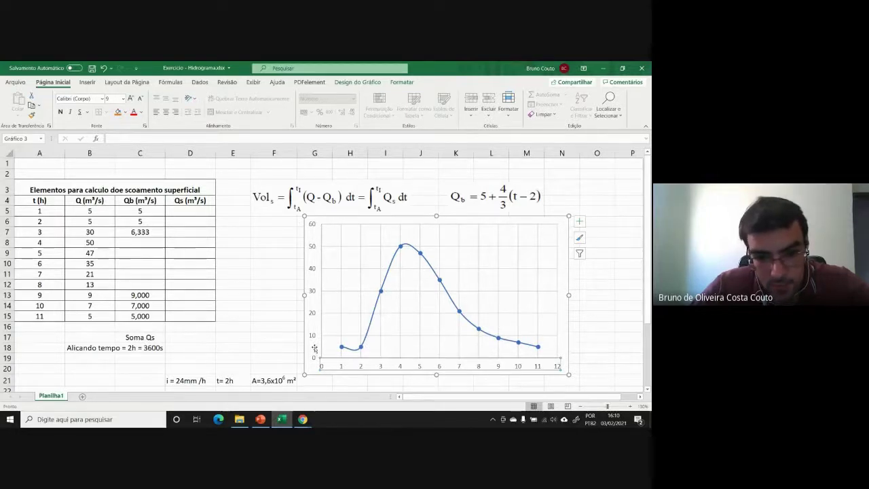
Step: Fill the base flow formula from C7 down to C12, covering hours 4 to 8
{"action": "left_click", "coordinate": [157, 233]}
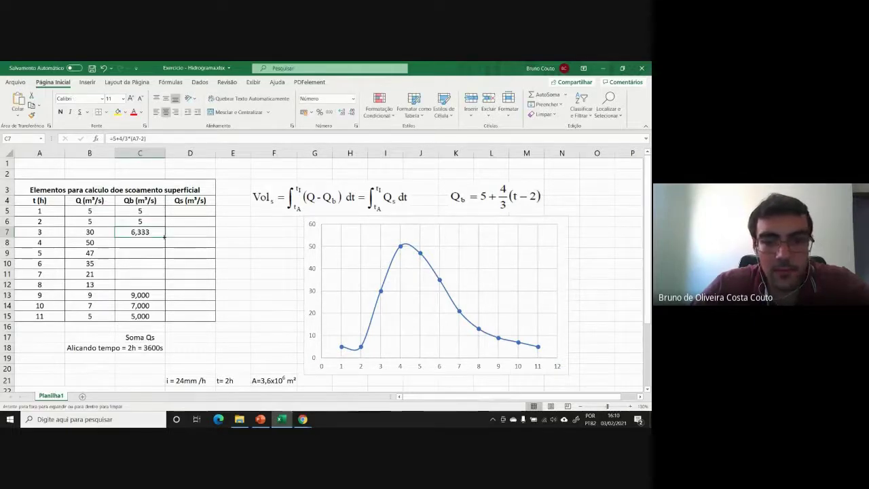
{"action": "left_click_drag", "start_coordinate": [165, 237], "coordinate": [163, 290]}
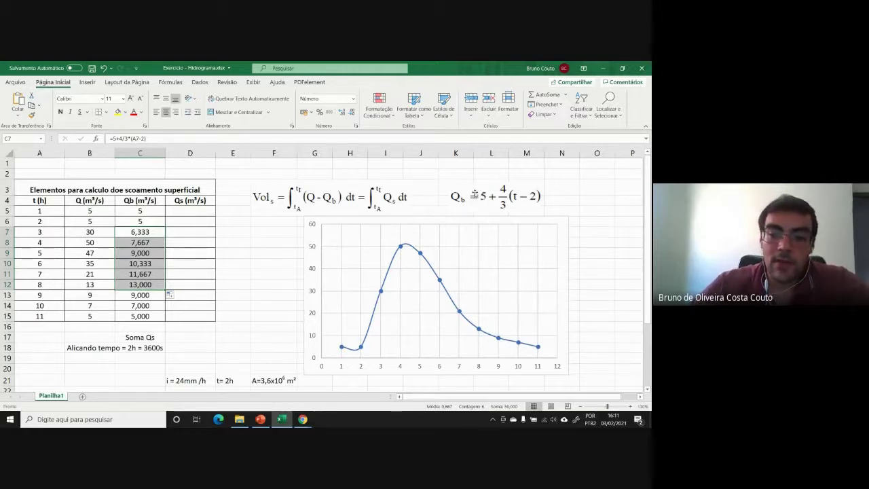
Step: Examine the base flow equation and the Qb values and formulas for hours 3 to 9 in C7:C13
{"action": "left_click", "coordinate": [475, 196]}
{"action": "left_click", "coordinate": [158, 232]}
{"action": "left_click", "coordinate": [156, 242]}
{"action": "left_click", "coordinate": [157, 254]}
{"action": "left_click", "coordinate": [153, 265]}
{"action": "left_click", "coordinate": [154, 276]}
{"action": "left_click", "coordinate": [152, 285]}
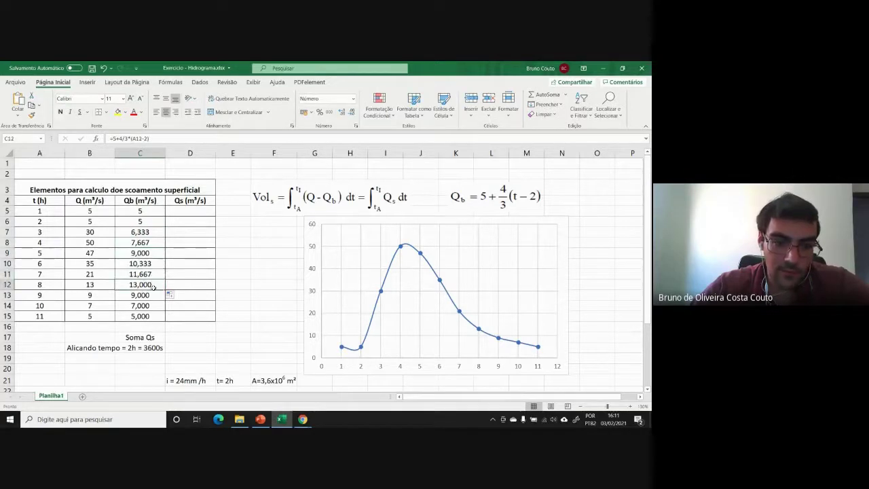
{"action": "left_click", "coordinate": [145, 293]}
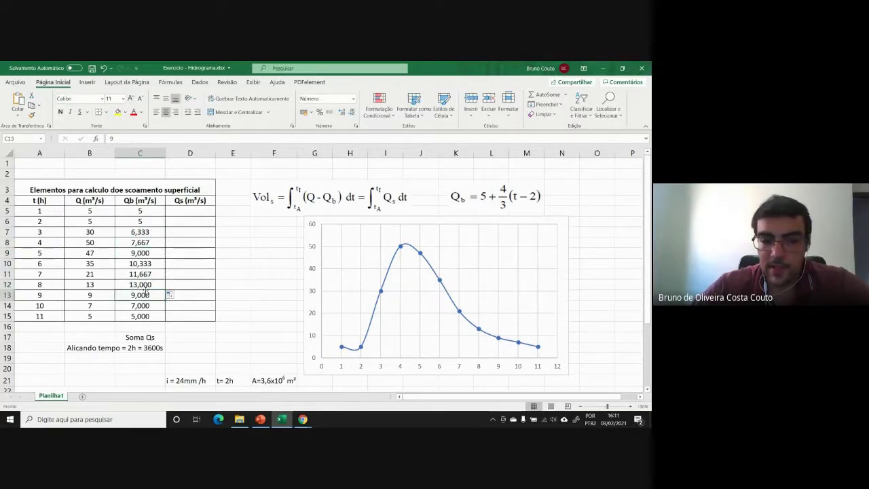
Step: Format all Qb values in C5:C15 to show one decimal place
{"action": "left_click_drag", "start_coordinate": [142, 232], "coordinate": [144, 316]}
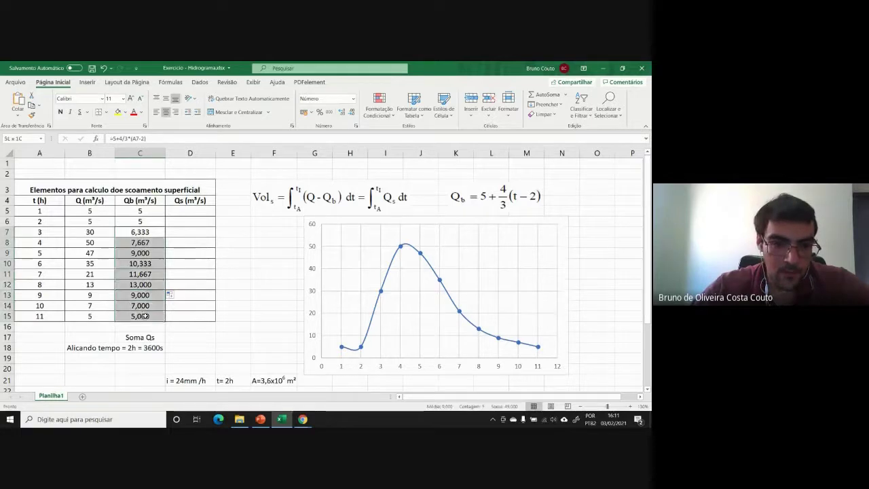
{"action": "left_click", "coordinate": [350, 112]}
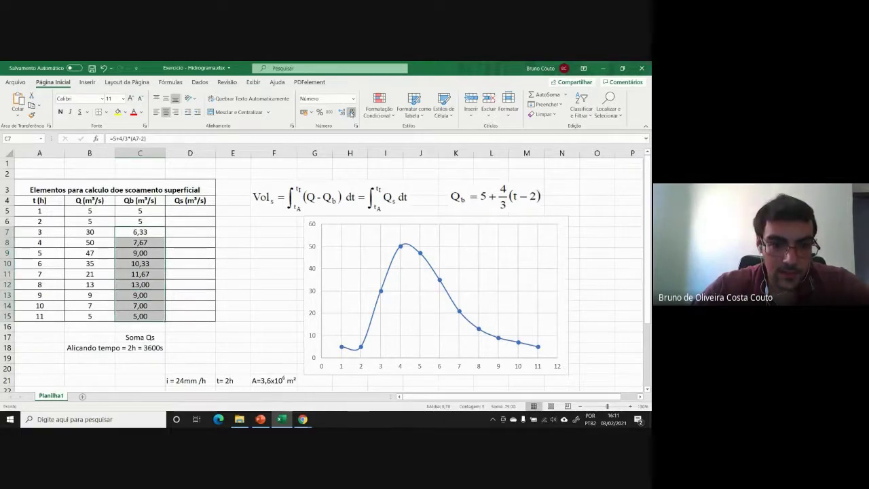
{"action": "left_click_drag", "start_coordinate": [133, 214], "coordinate": [140, 316]}
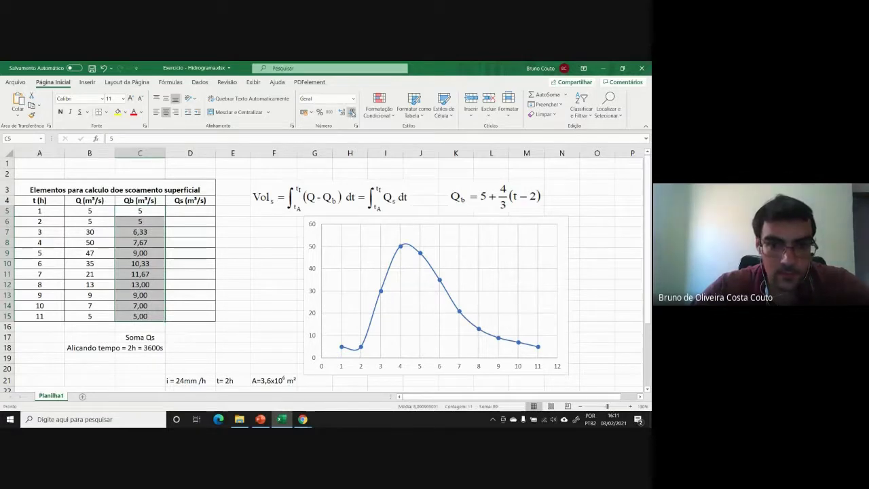
{"action": "left_click", "coordinate": [350, 112]}
{"action": "left_click", "coordinate": [174, 270]}
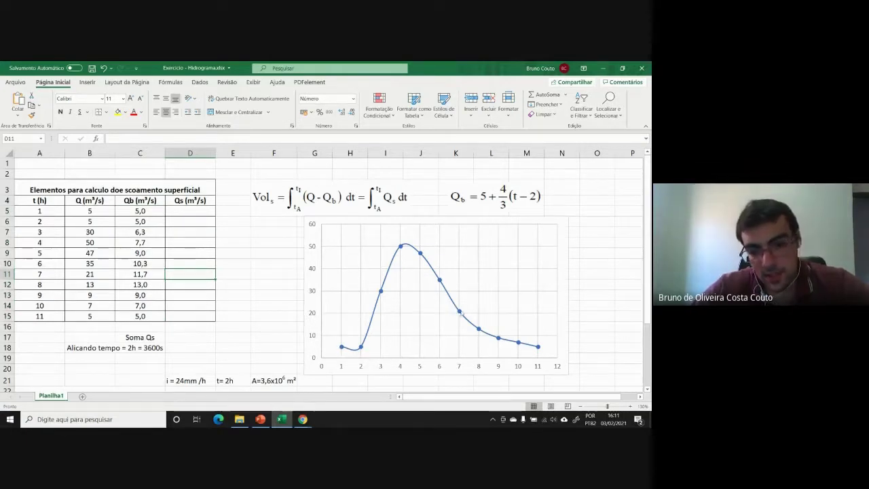
Step: Add a new data series named "escoamento sub" to the hydrograph chart
{"action": "right_click", "coordinate": [368, 272]}
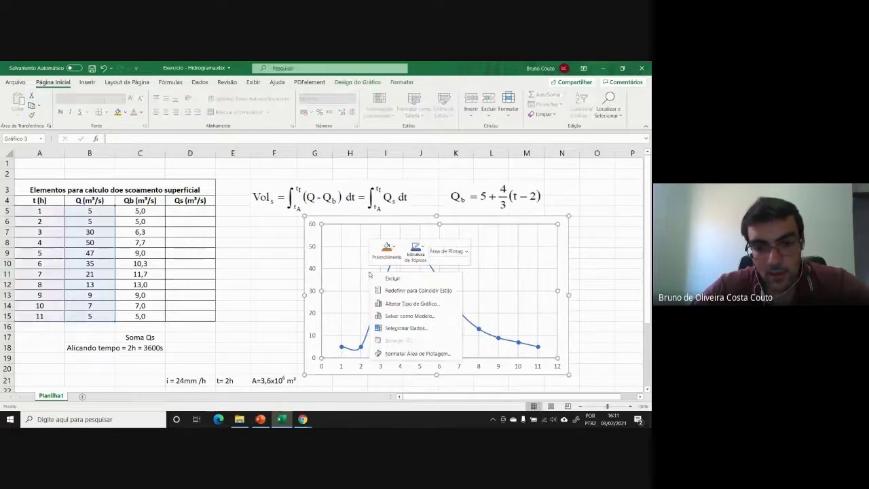
{"action": "left_click", "coordinate": [406, 328]}
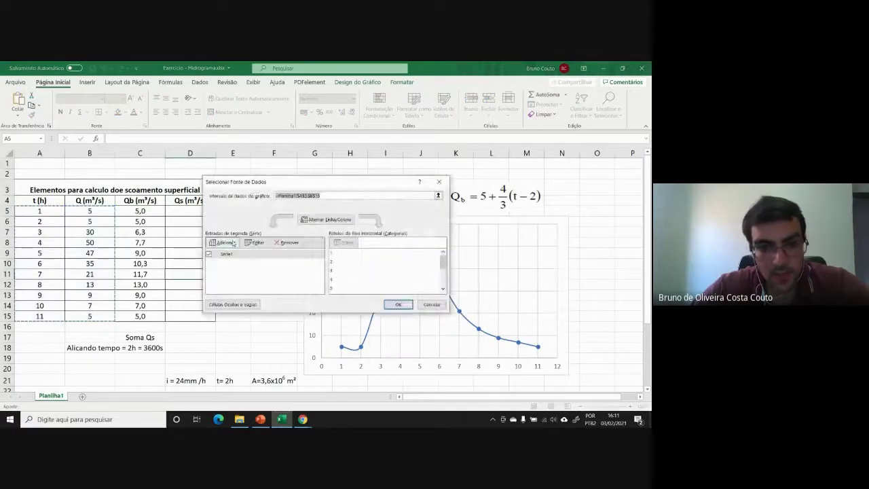
{"action": "left_click", "coordinate": [255, 243]}
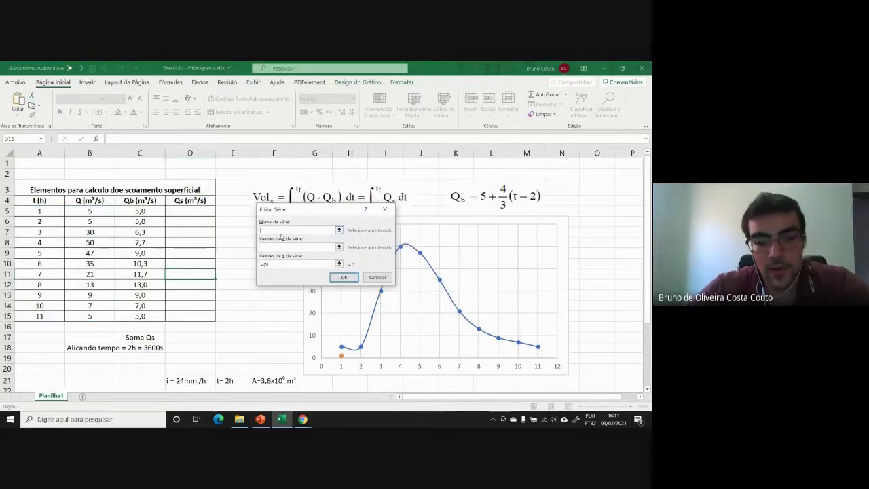
{"action": "type", "text": "="}
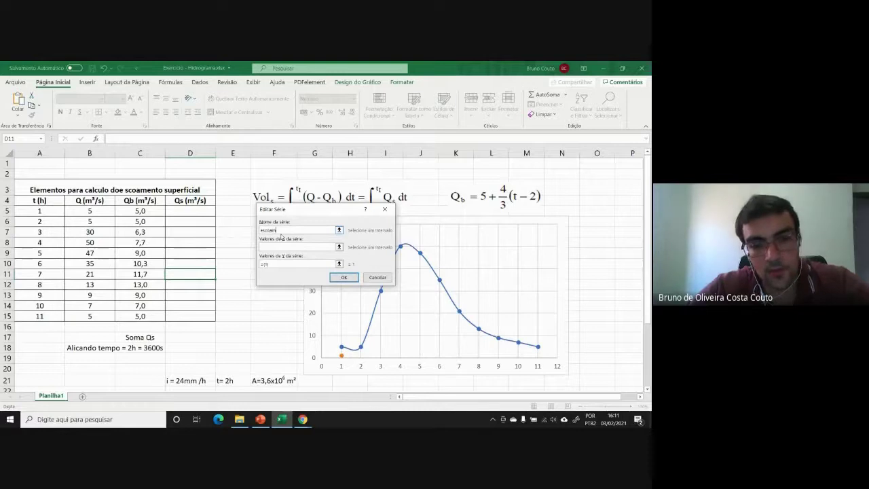
{"action": "type", "text": "scoamento"}
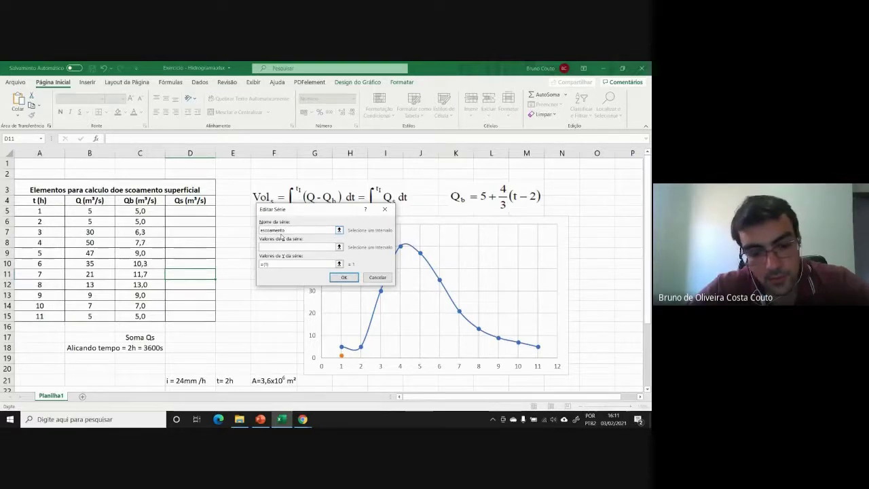
{"action": "type", "text": " sub"}
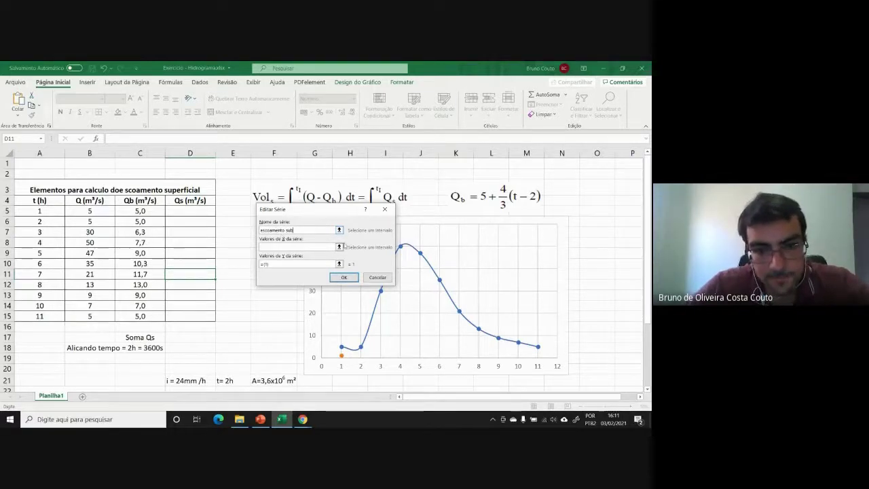
Step: Set the new series' X values to the times in A5:A15 and its Y values to the base flows in C5:C15
{"action": "left_click", "coordinate": [339, 247]}
{"action": "left_click_drag", "start_coordinate": [41, 211], "coordinate": [54, 317]}
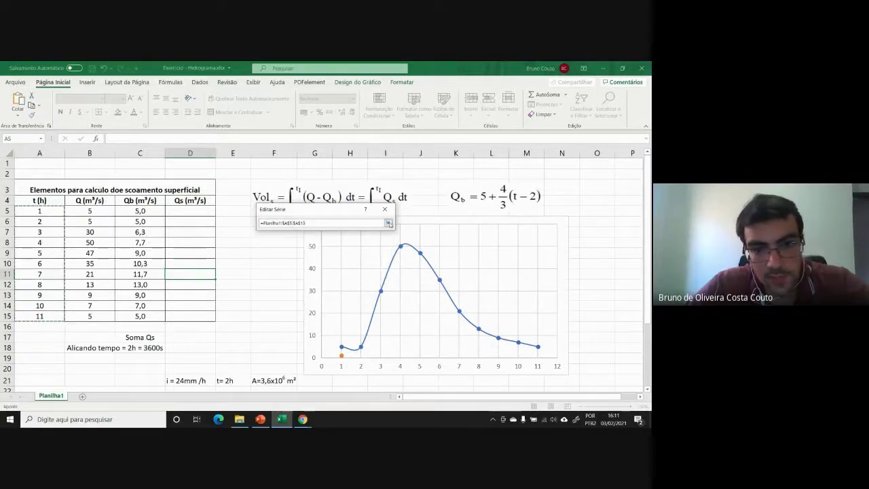
{"action": "left_click", "coordinate": [388, 222]}
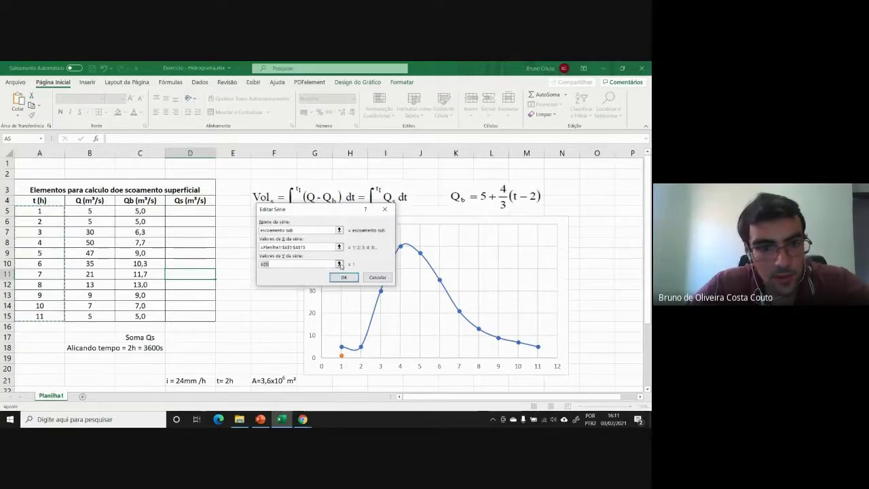
{"action": "left_click", "coordinate": [339, 263]}
{"action": "left_click_drag", "start_coordinate": [140, 211], "coordinate": [154, 317]}
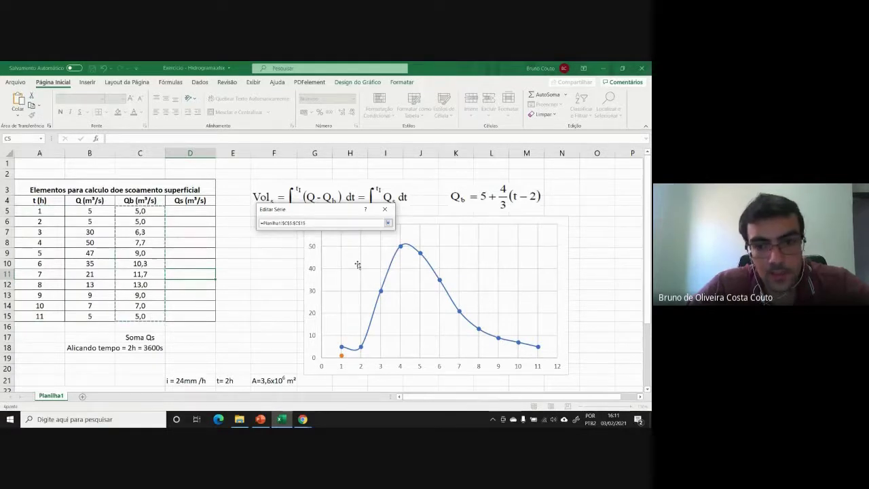
{"action": "left_click", "coordinate": [388, 223]}
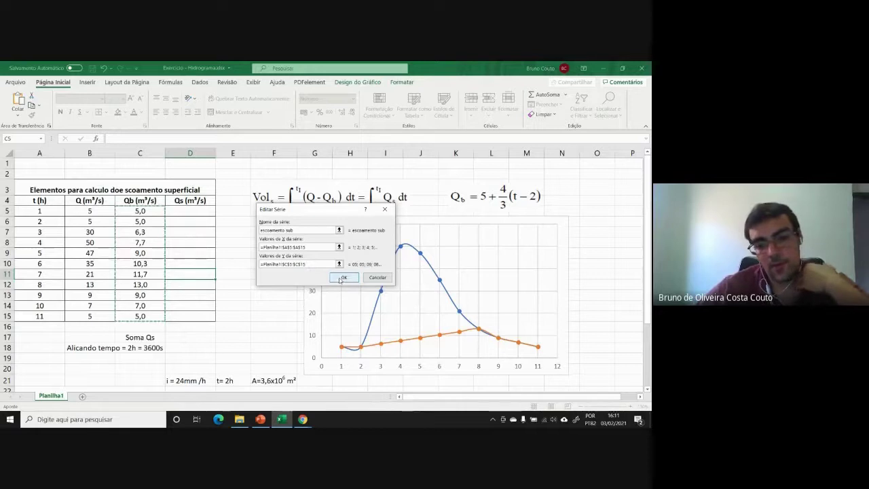
{"action": "left_click", "coordinate": [342, 278]}
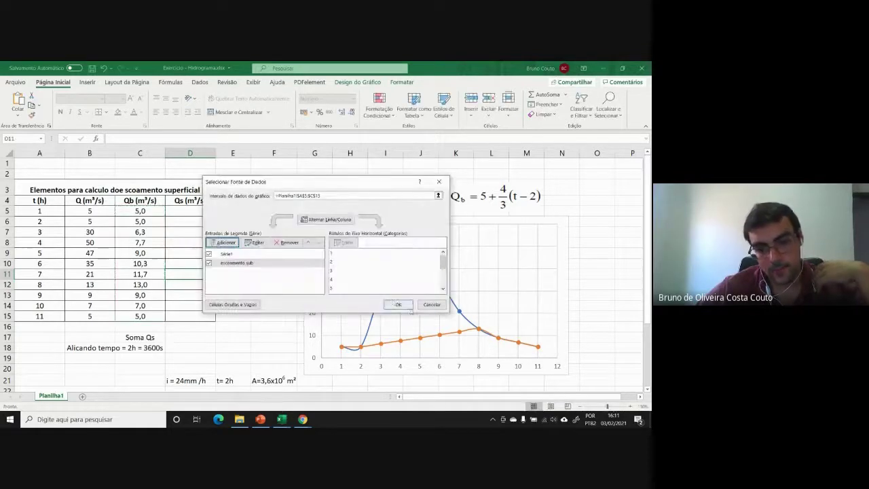
Step: Apply the data source changes to the hydrograph chart
{"action": "left_click", "coordinate": [399, 304]}
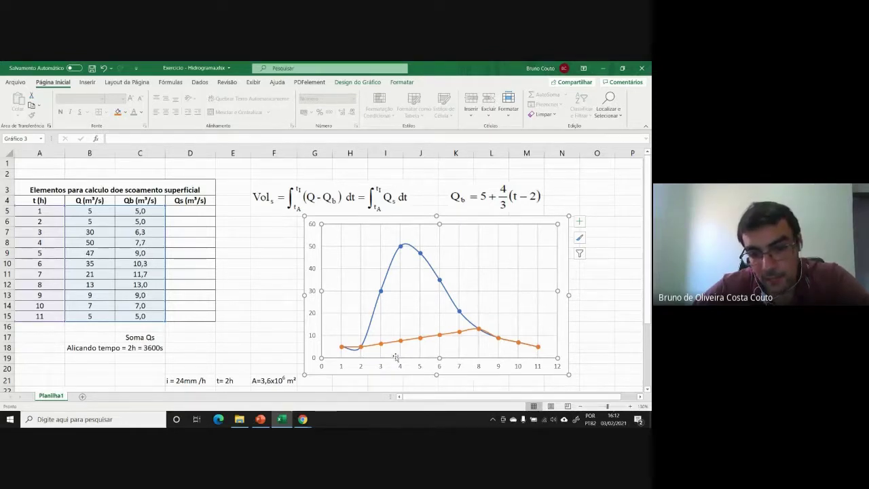
Step: Calculate the surface flow Qs for hour 1 in D5 with the formula =B5-C5
{"action": "left_click", "coordinate": [194, 210]}
{"action": "type", "text": "="}
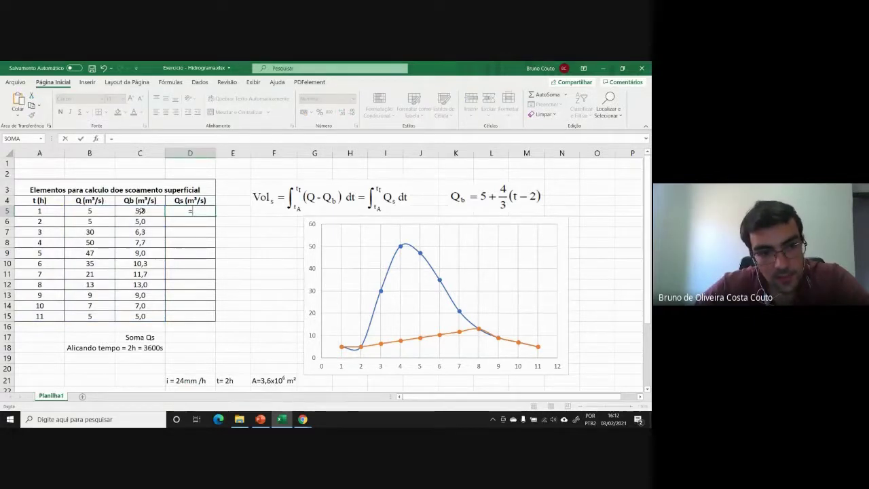
{"action": "left_click", "coordinate": [90, 211]}
{"action": "type", "text": "-"}
{"action": "left_click", "coordinate": [132, 211]}
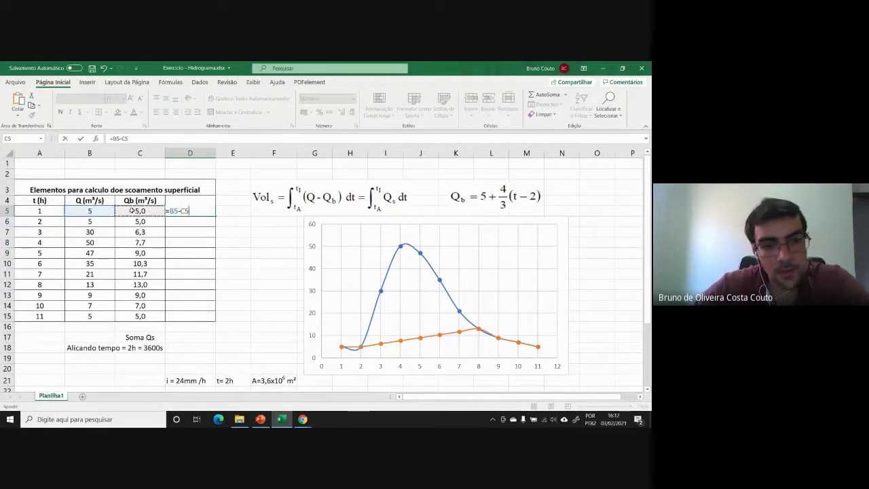
{"action": "key", "text": "Return"}
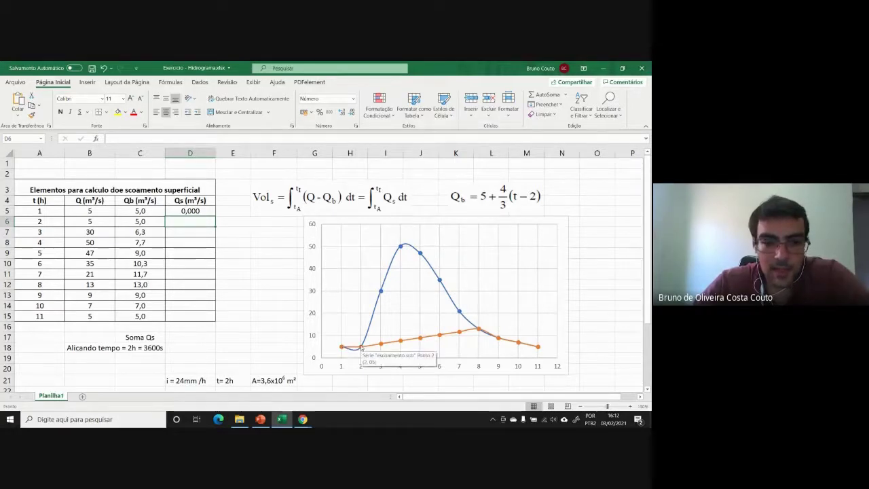
Step: Copy the Qs formula down from D5 through D15 and review the resulting column
{"action": "left_click", "coordinate": [204, 213]}
{"action": "left_click_drag", "start_coordinate": [216, 216], "coordinate": [215, 226]}
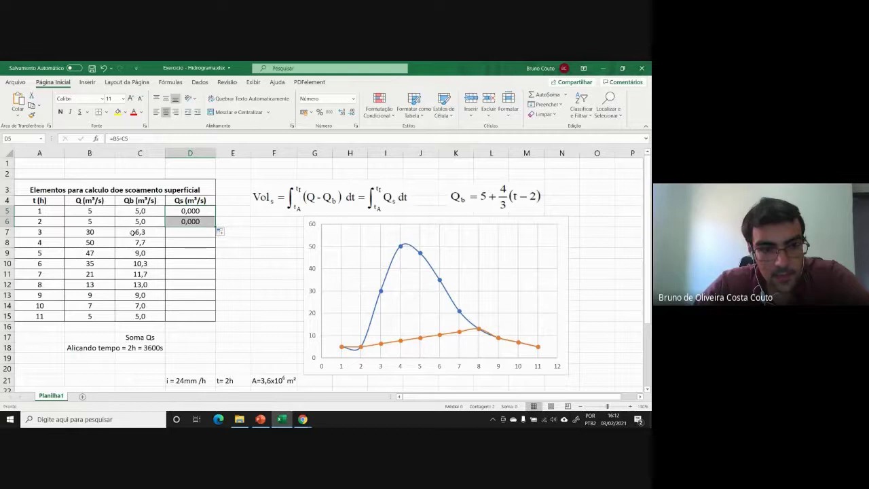
{"action": "left_click", "coordinate": [191, 221]}
{"action": "left_click_drag", "start_coordinate": [217, 229], "coordinate": [220, 240]}
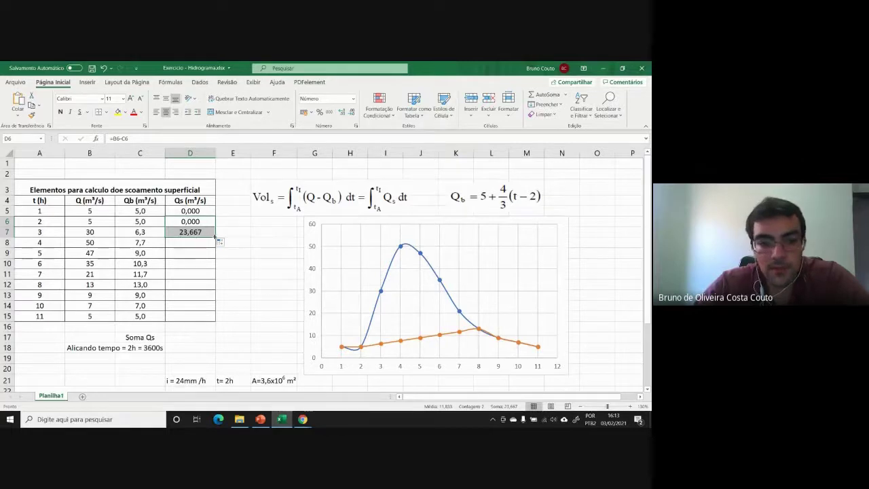
{"action": "left_click_drag", "start_coordinate": [215, 236], "coordinate": [218, 319]}
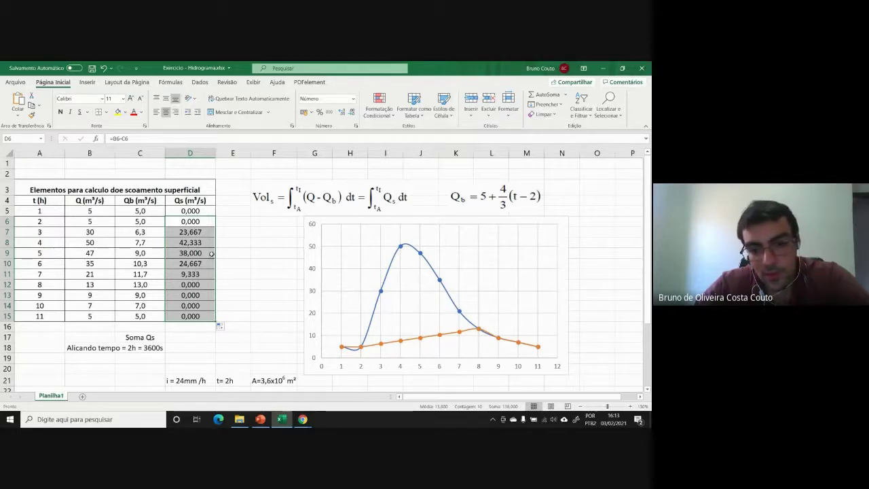
{"action": "left_click_drag", "start_coordinate": [193, 212], "coordinate": [192, 316]}
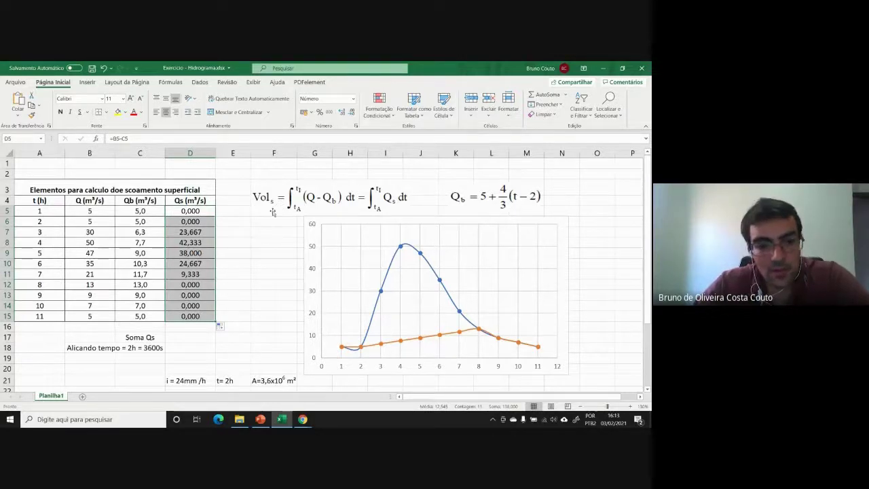
{"action": "left_click", "coordinate": [206, 222]}
{"action": "left_click", "coordinate": [209, 232]}
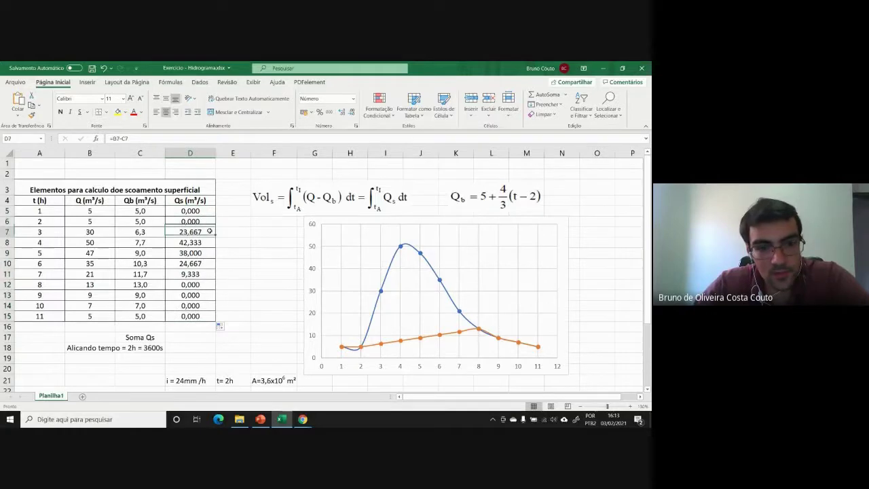
Step: Sum the Qs values in D17, beside the "Soma Qs" label, with =SOMA(D5:D15)
{"action": "left_click", "coordinate": [183, 336]}
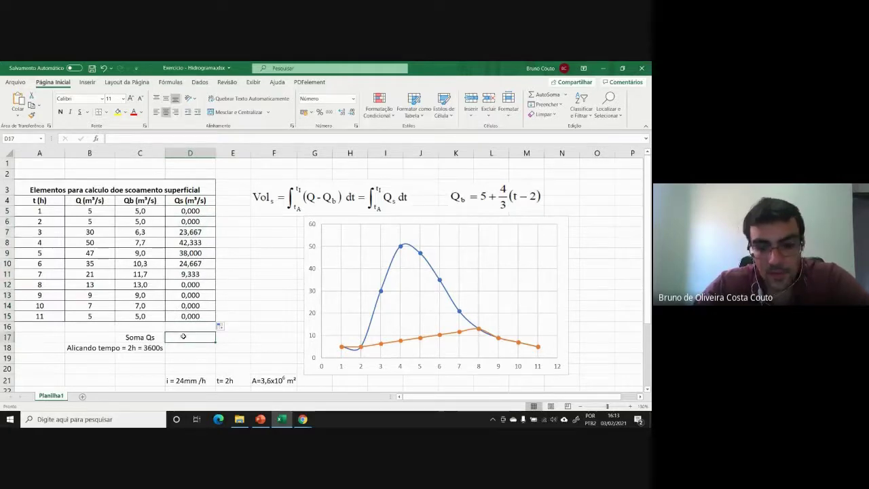
{"action": "type", "text": "="}
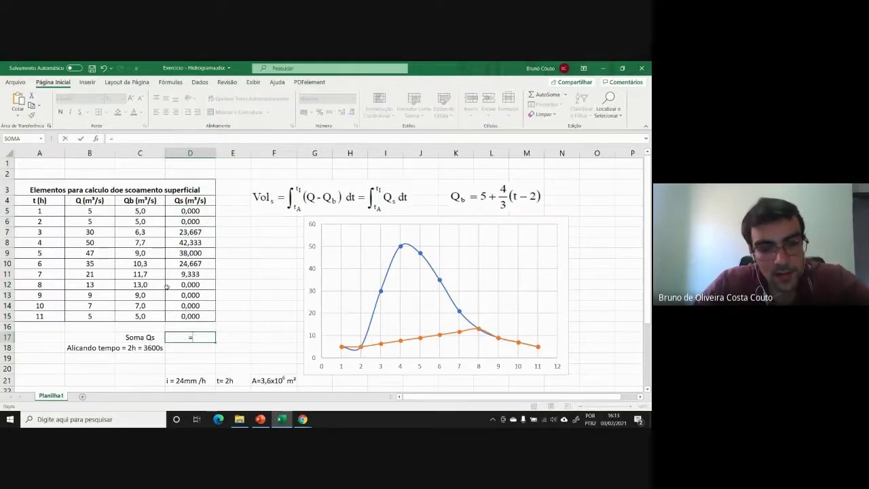
{"action": "type", "text": "soma"}
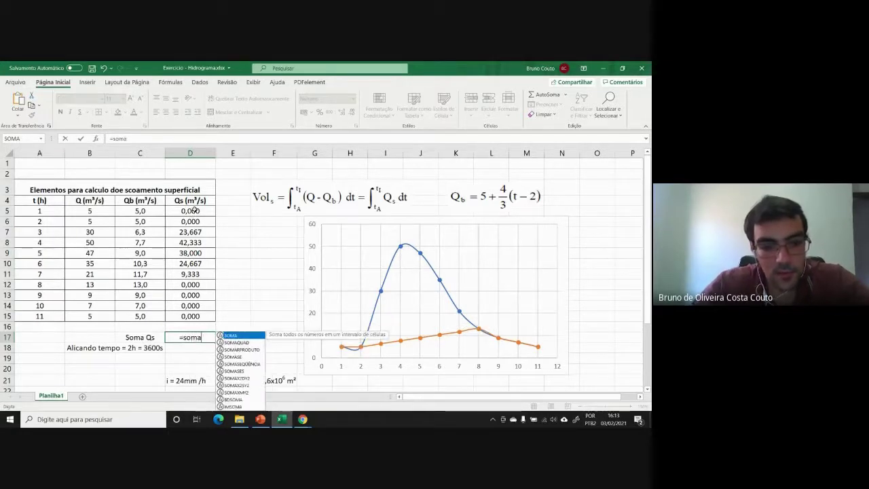
{"action": "key", "text": "Tab"}
{"action": "left_click_drag", "start_coordinate": [195, 210], "coordinate": [202, 316]}
{"action": "key", "text": "Return"}
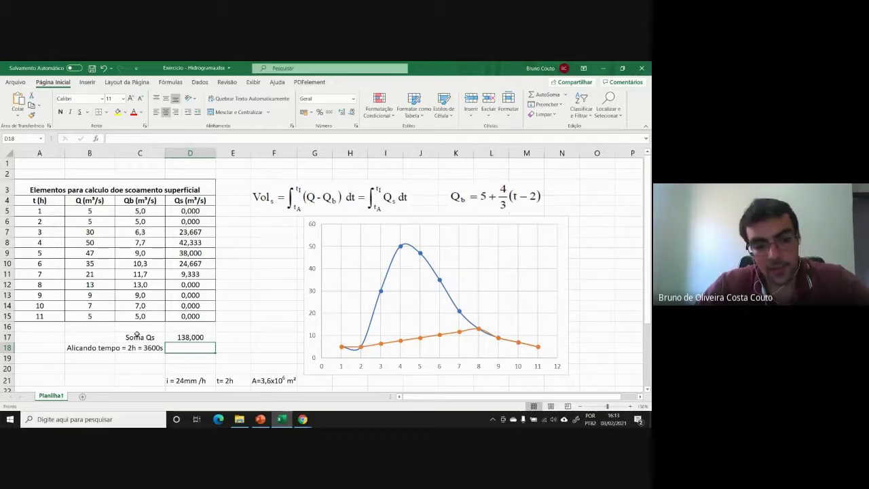
{"action": "left_click", "coordinate": [168, 339]}
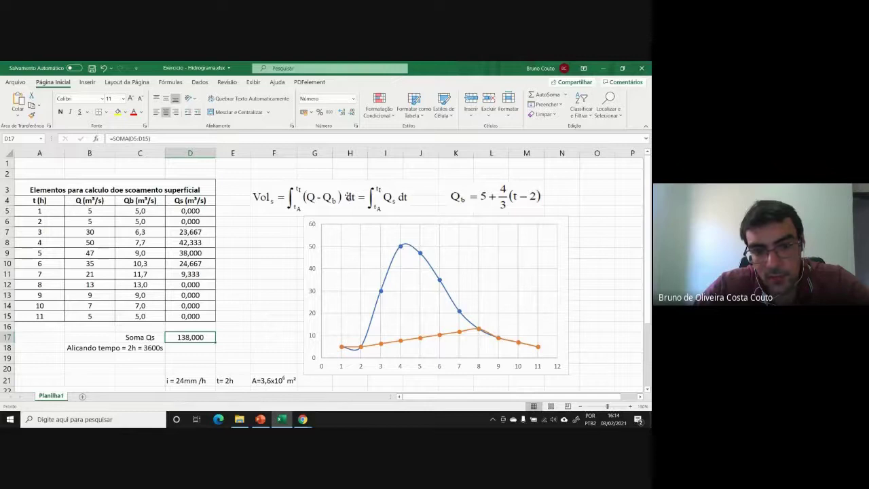
Step: Switch to the PowerPoint exercise slide to check the rainfall duration in the problem statement, and return to the Excel workbook
{"action": "left_click", "coordinate": [261, 419]}
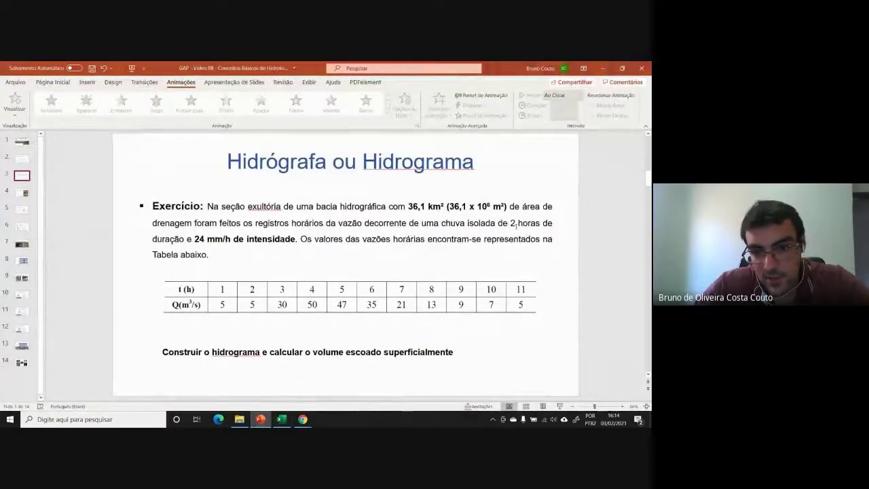
{"action": "left_click_drag", "start_coordinate": [509, 222], "coordinate": [541, 222]}
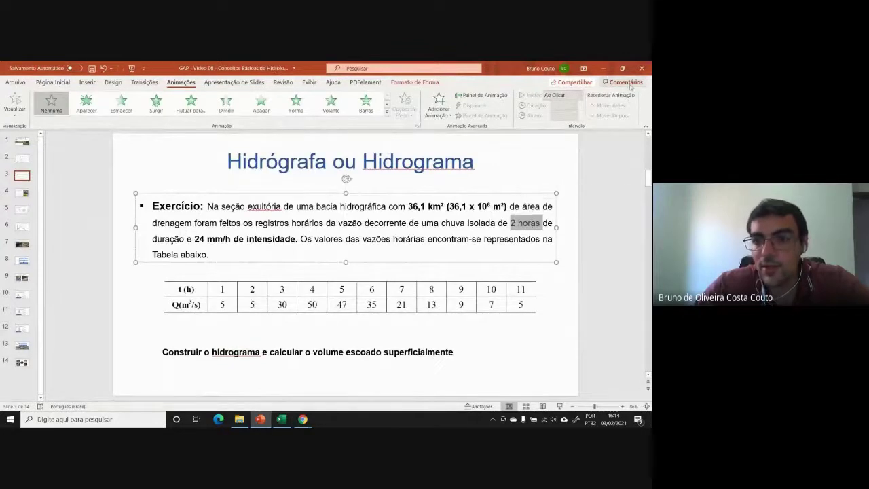
{"action": "left_click", "coordinate": [601, 68]}
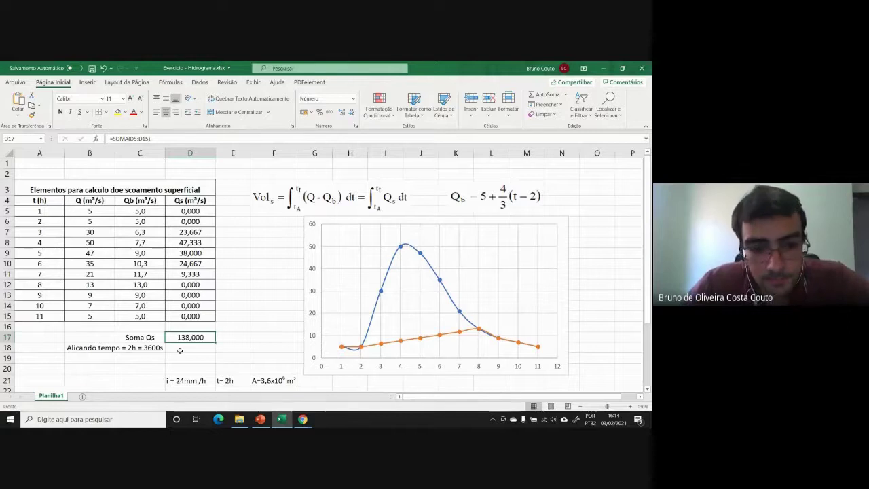
Step: Calculate the surface runoff volume in D18 with the formula =D17*3600 and check the formula
{"action": "left_click", "coordinate": [208, 346]}
{"action": "type", "text": "="}
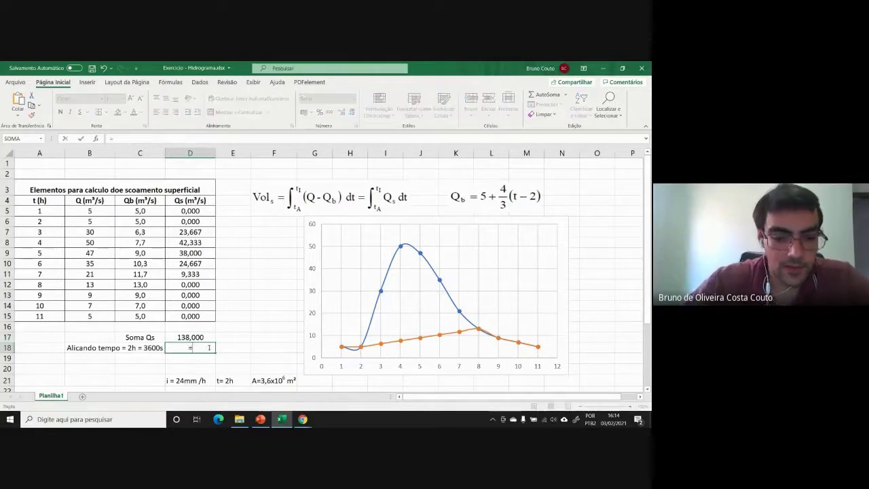
{"action": "left_click", "coordinate": [184, 337]}
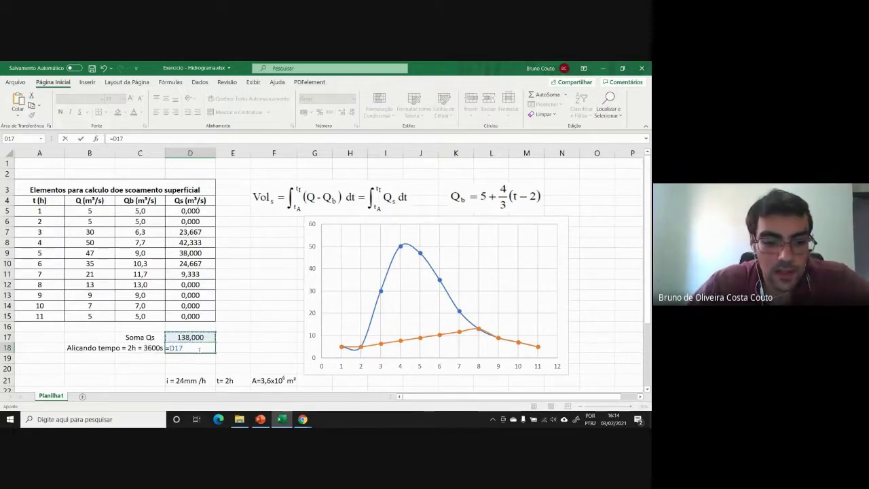
{"action": "type", "text": "*"}
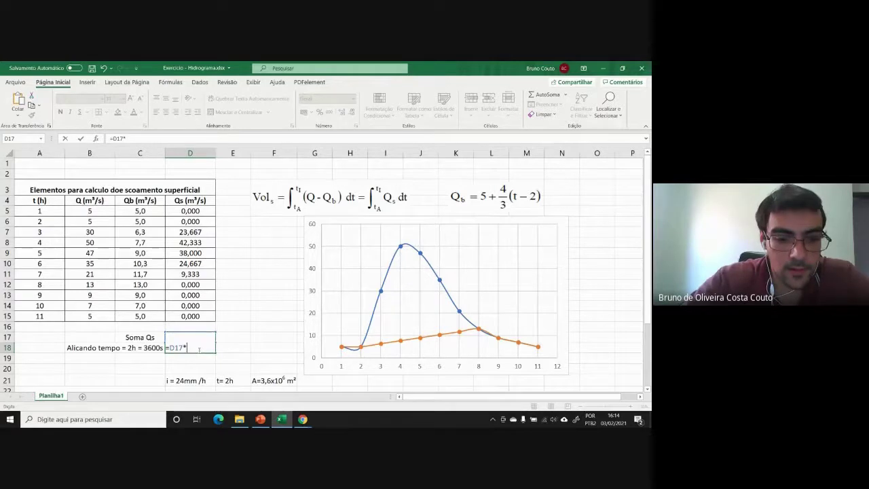
{"action": "type", "text": "3600"}
{"action": "key", "text": "Return"}
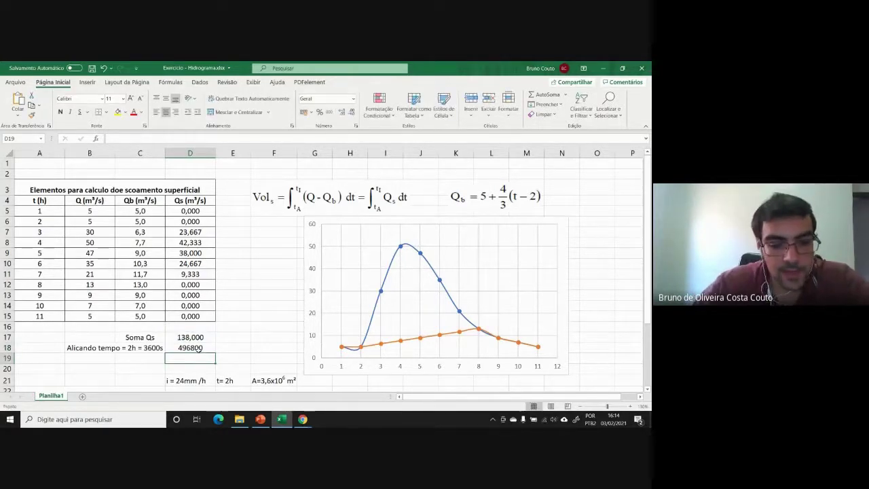
{"action": "double_click", "coordinate": [191, 348]}
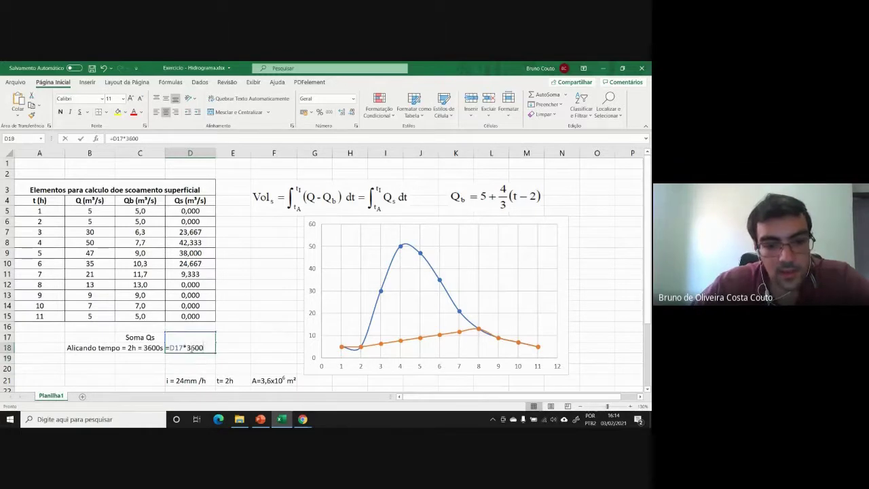
Step: Label the calculated volume "Vols" in E18
{"action": "left_click", "coordinate": [228, 347]}
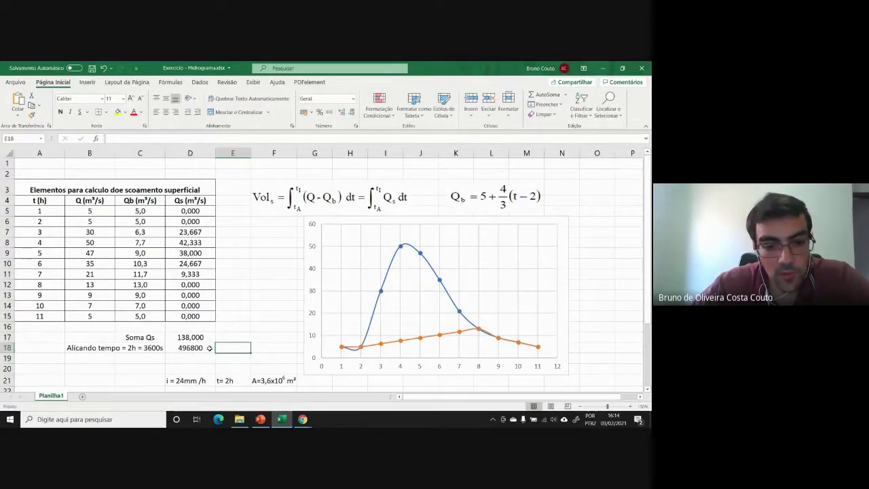
{"action": "type", "text": "V"}
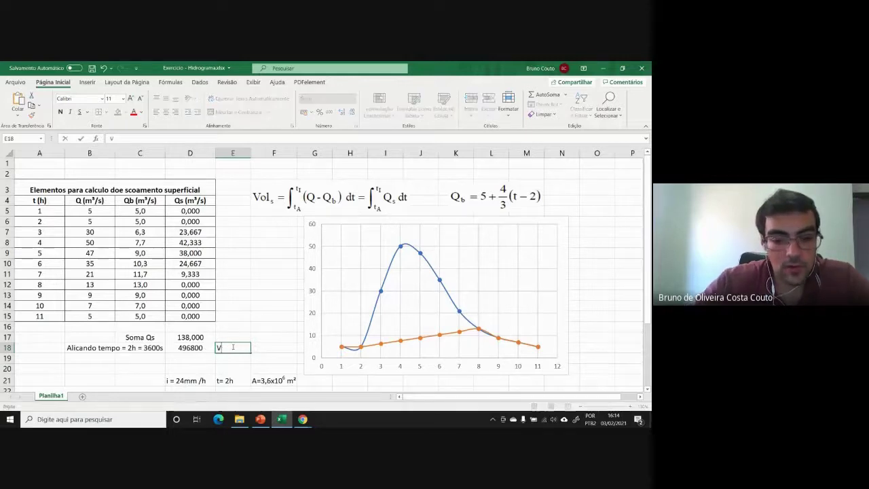
{"action": "type", "text": "ols"}
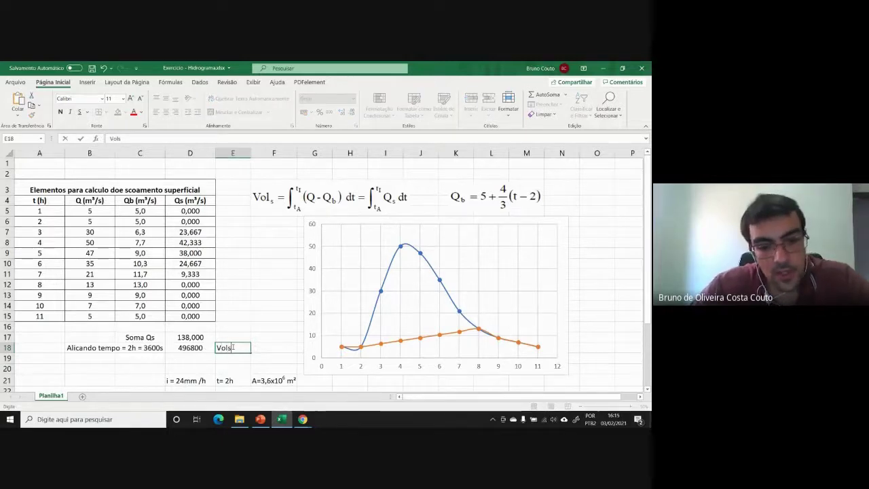
{"action": "left_click", "coordinate": [274, 337]}
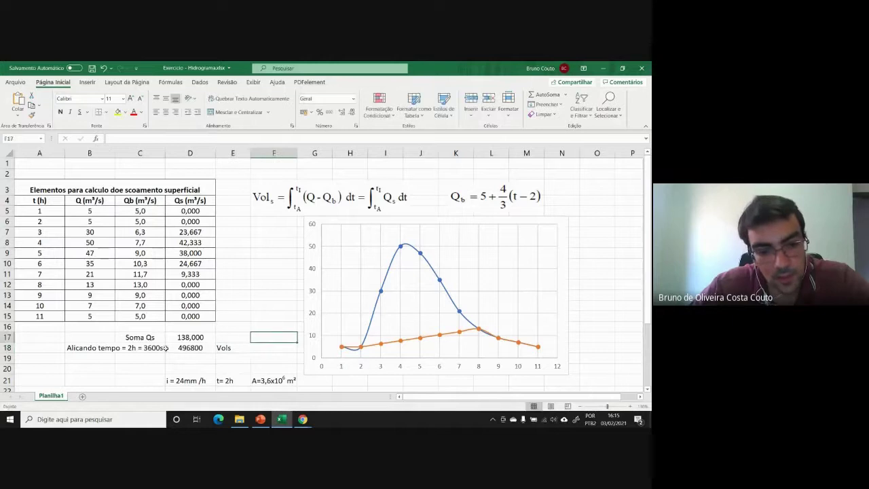
Step: Highlight the volume and its label in D18:E18 with a yellow fill
{"action": "left_click_drag", "start_coordinate": [178, 347], "coordinate": [234, 348]}
{"action": "left_click", "coordinate": [119, 112]}
{"action": "left_click", "coordinate": [241, 279]}
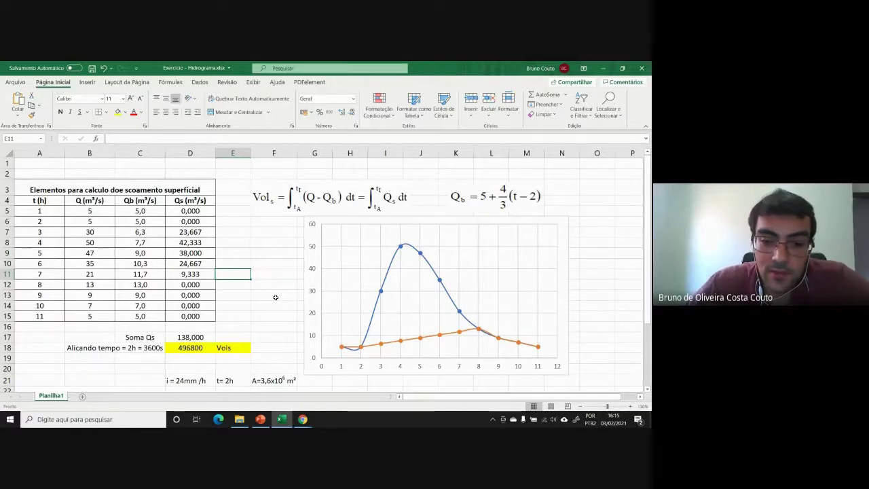
Step: Shift the image of the runoff coefficient equation C = Vols/VolT slightly to the right
{"action": "scroll", "coordinate": [271, 302], "scroll_direction": "down", "scroll_amount": 3}
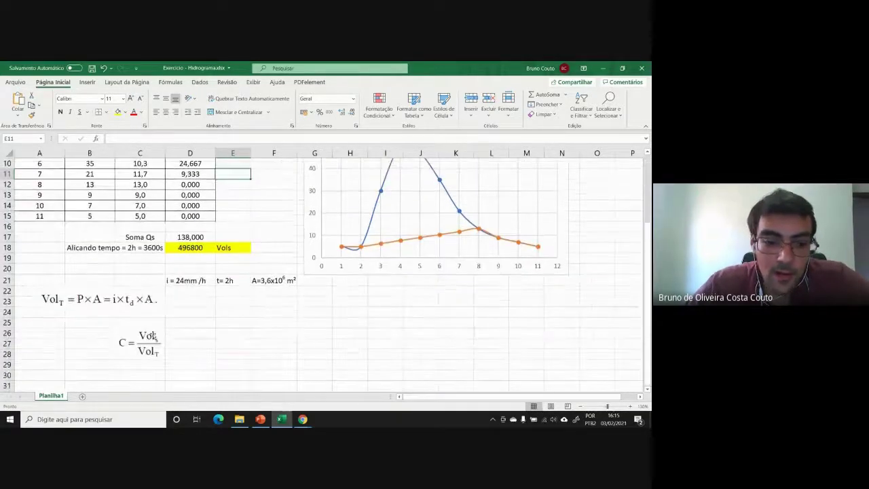
{"action": "scroll", "coordinate": [152, 334], "scroll_direction": "up", "scroll_amount": 1}
{"action": "scroll", "coordinate": [152, 334], "scroll_direction": "up", "scroll_amount": 1}
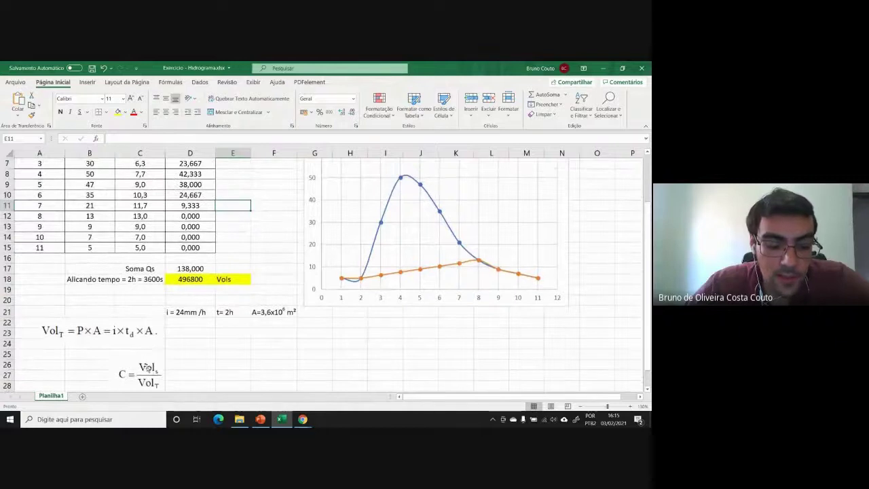
{"action": "mouse_move", "coordinate": [130, 373]}
{"action": "left_mouse_down"}
{"action": "mouse_move", "coordinate": [173, 353]}
{"action": "mouse_move", "coordinate": [266, 241]}
{"action": "mouse_move", "coordinate": [239, 304]}
{"action": "mouse_move", "coordinate": [169, 372]}
{"action": "mouse_move", "coordinate": [190, 343]}
{"action": "mouse_move", "coordinate": [160, 367]}
{"action": "mouse_move", "coordinate": [134, 372]}
{"action": "left_mouse_up"}
Step: Try to calculate the total rainfall volume in D23 with the formula =24*2*3,6*10^6
{"action": "scroll", "coordinate": [135, 372], "scroll_direction": "down", "scroll_amount": 3}
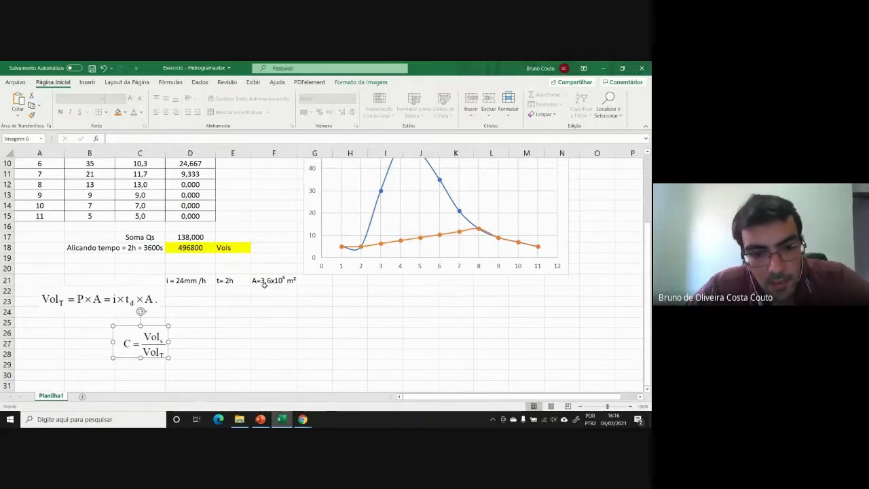
{"action": "left_click", "coordinate": [188, 300]}
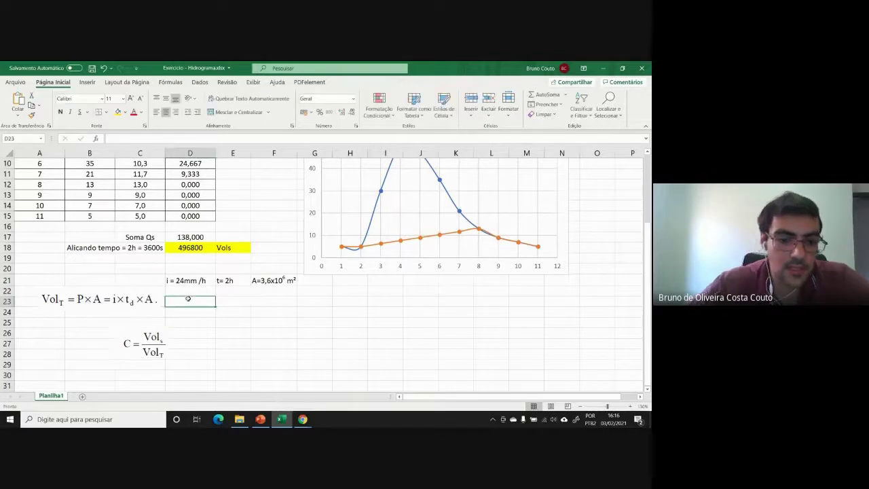
{"action": "type", "text": "="}
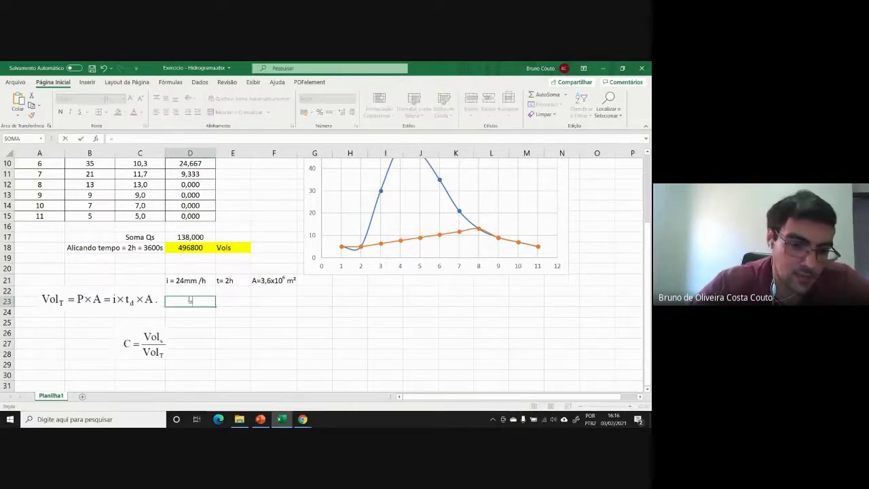
{"action": "type", "text": "24*2"}
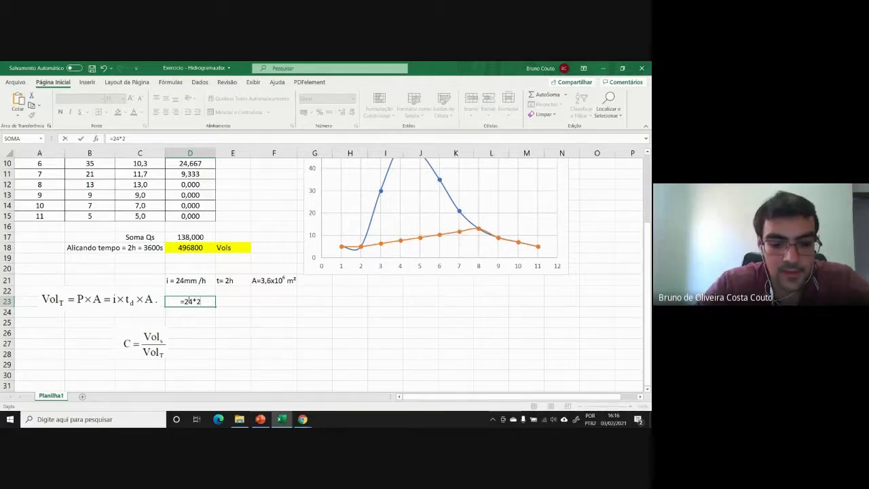
{"action": "type", "text": "*"}
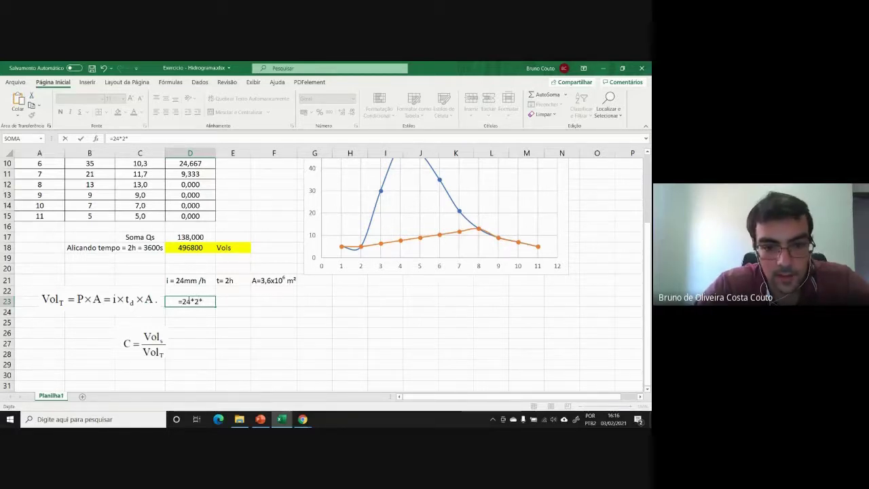
{"action": "type", "text": "2,6"}
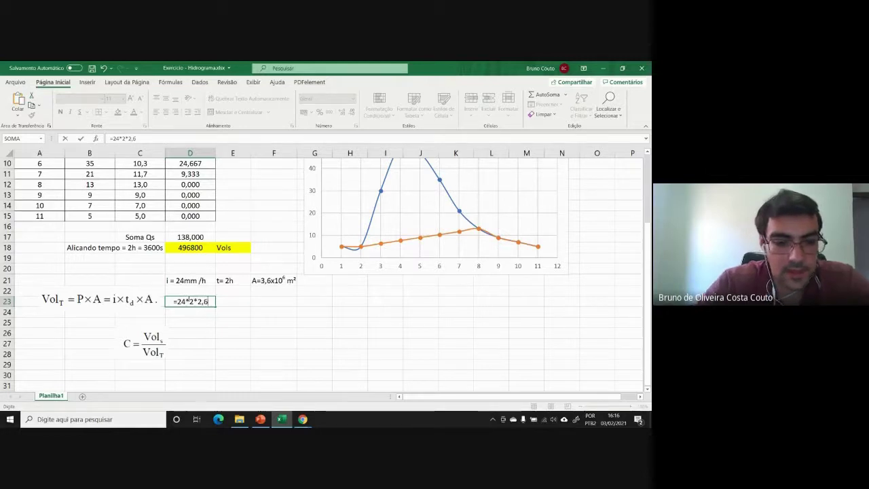
{"action": "key", "text": "BackSpace"}
{"action": "key", "text": "BackSpace"}
{"action": "key", "text": "BackSpace"}
{"action": "type", "text": "3,6"}
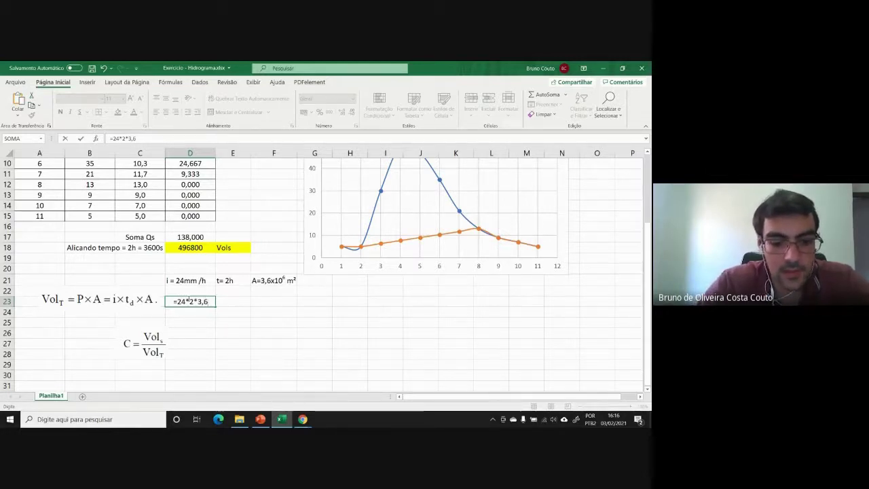
{"action": "type", "text": "*10"}
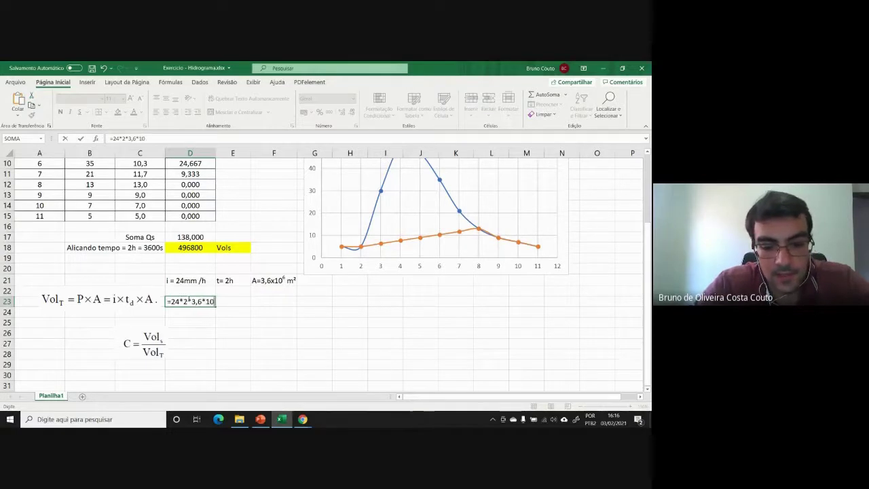
{"action": "type", "text": "^6"}
{"action": "key", "text": "Return"}
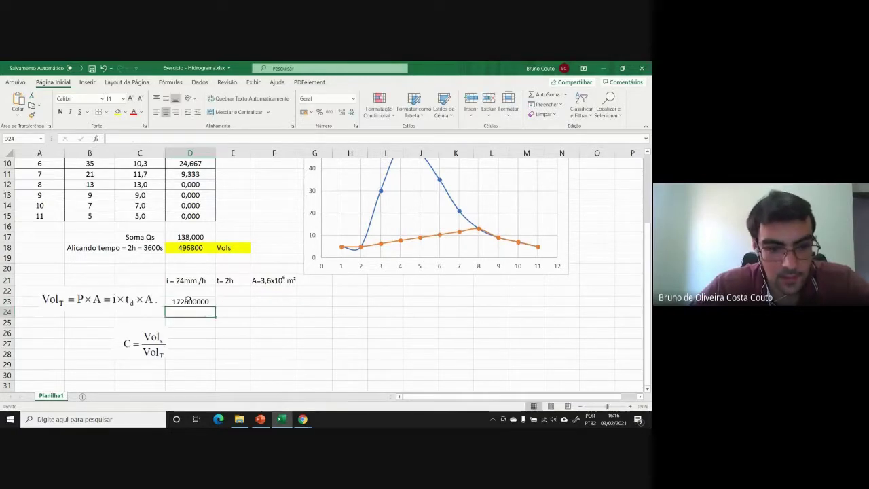
Step: Compare the formula in D23 with the intensity and duration in D21:E21, and clear D23
{"action": "left_click", "coordinate": [203, 301]}
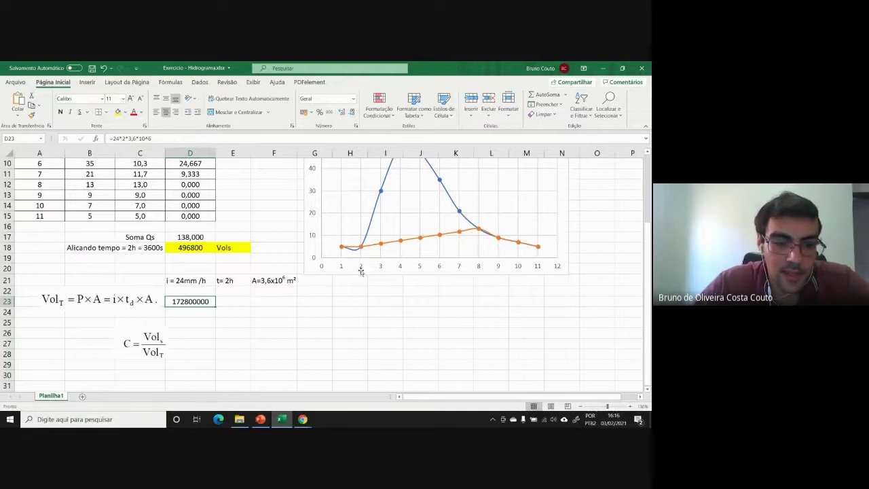
{"action": "left_click", "coordinate": [190, 280]}
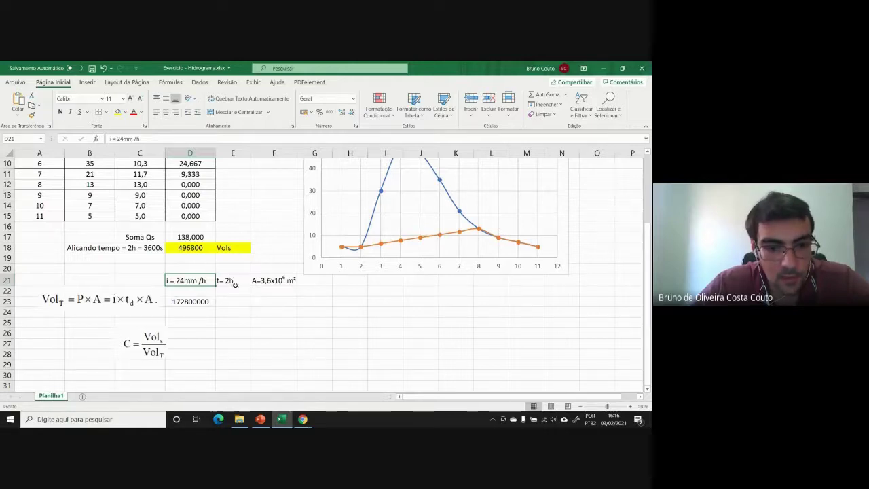
{"action": "left_click", "coordinate": [234, 283]}
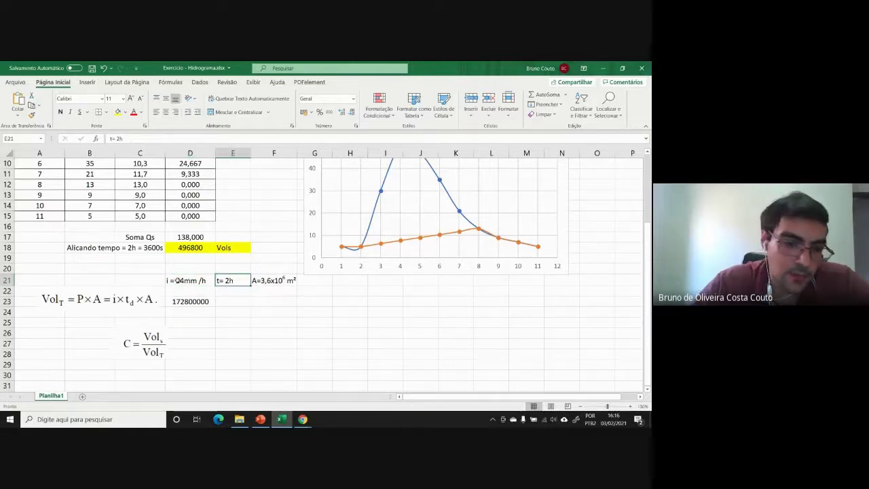
{"action": "left_click", "coordinate": [211, 302]}
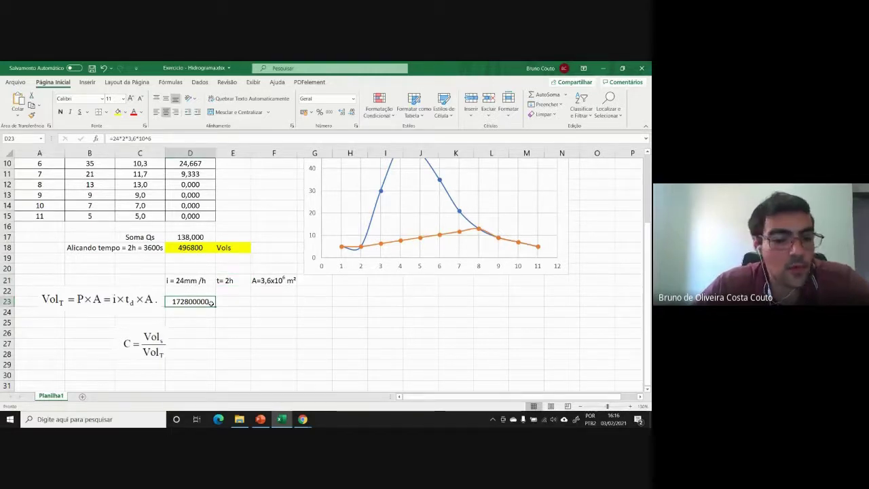
{"action": "key", "text": "Delete"}
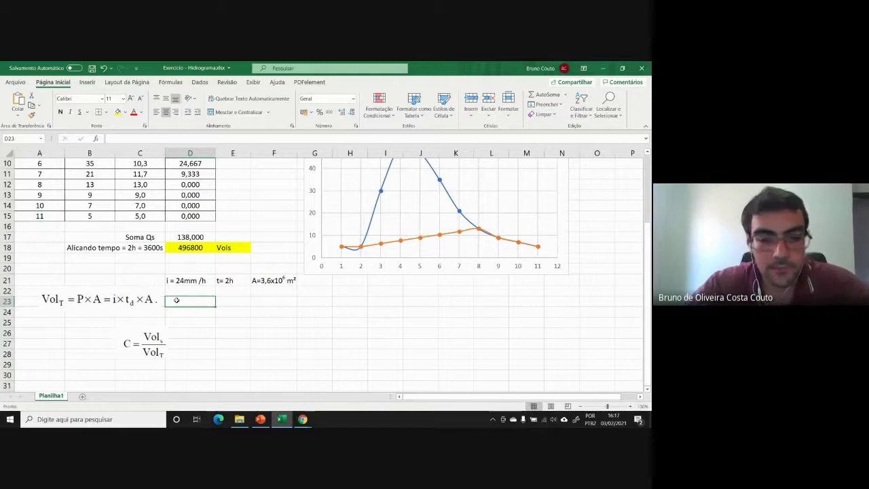
{"action": "type", "text": "="}
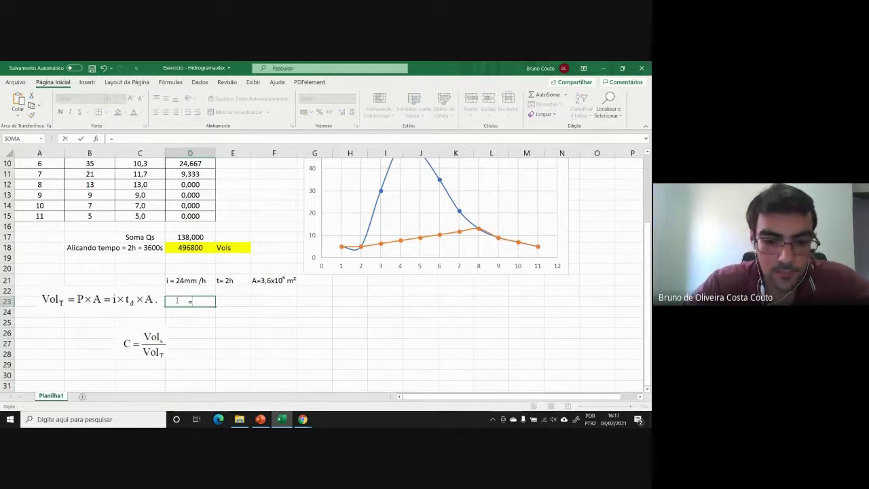
{"action": "type", "text": "0,024"}
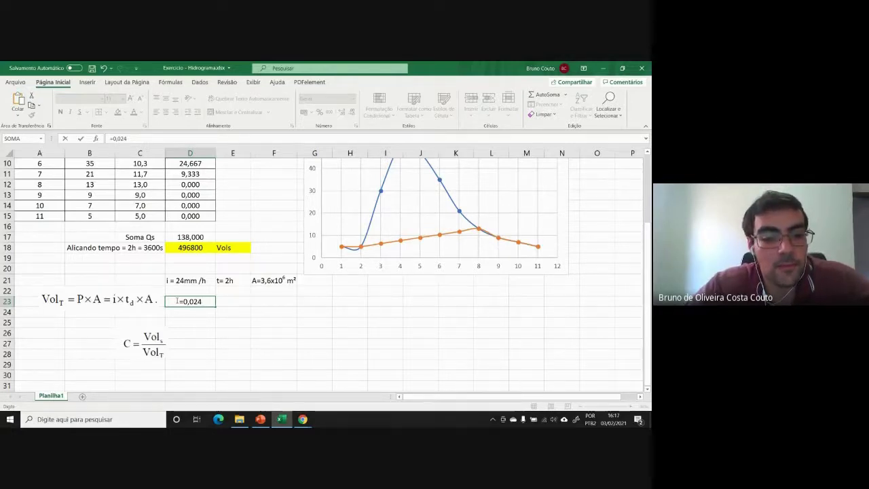
{"action": "key", "text": "BackSpace"}
{"action": "key", "text": "BackSpace"}
{"action": "key", "text": "BackSpace"}
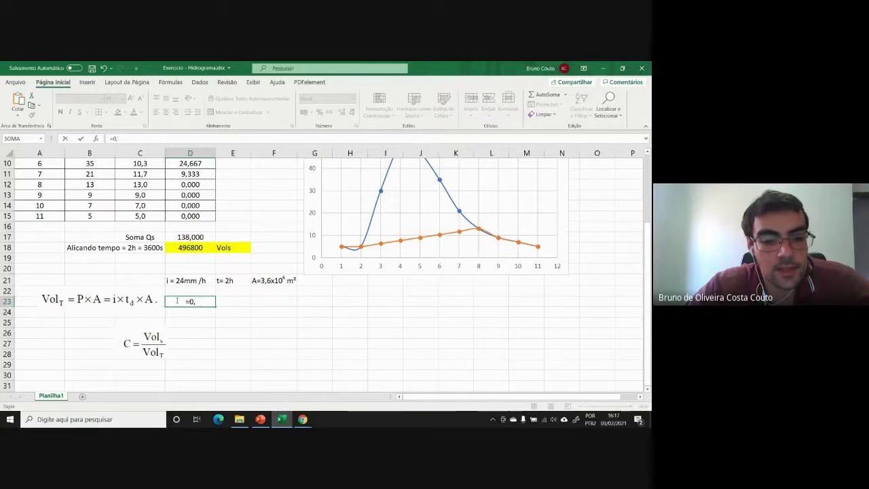
{"action": "key", "text": "Escape"}
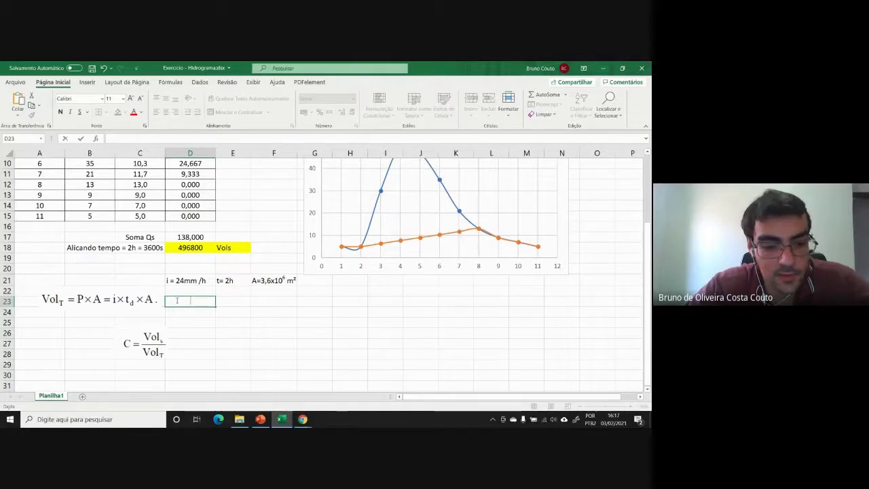
Step: Enter the expression 0,24*2*3,6*10^6 for the total rainfall volume in D23
{"action": "type", "text": "0,24"}
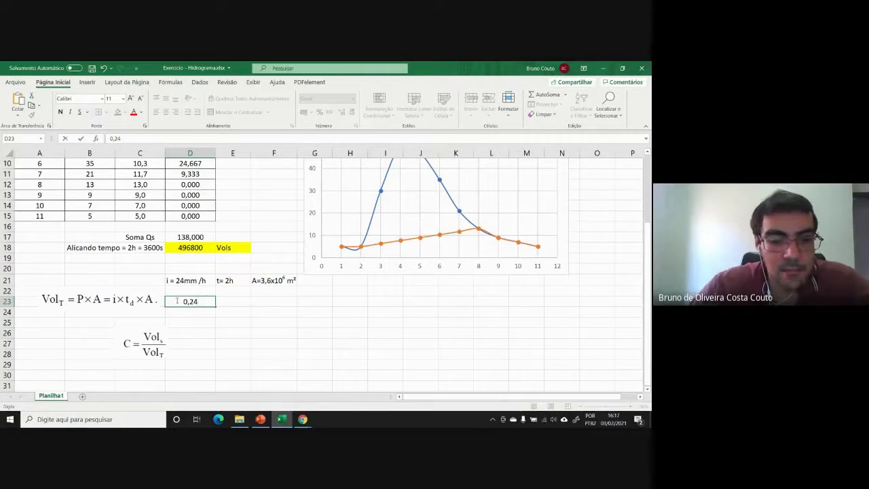
{"action": "type", "text": "*2"}
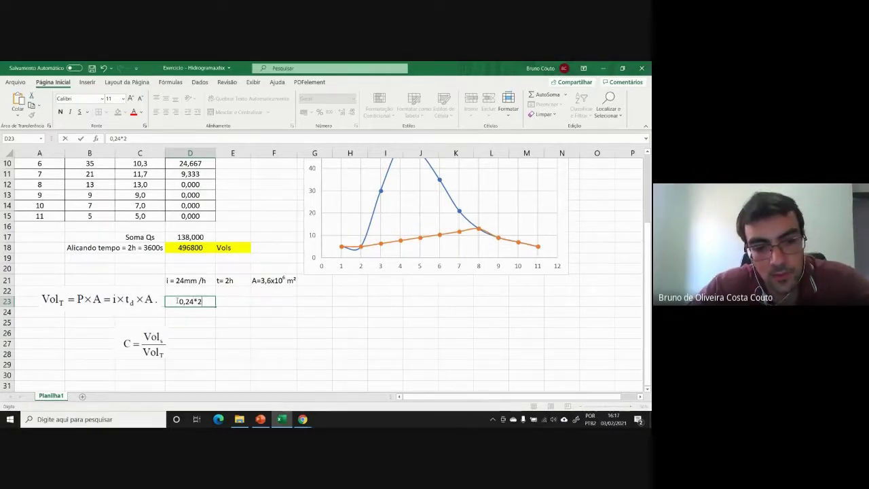
{"action": "type", "text": "*"}
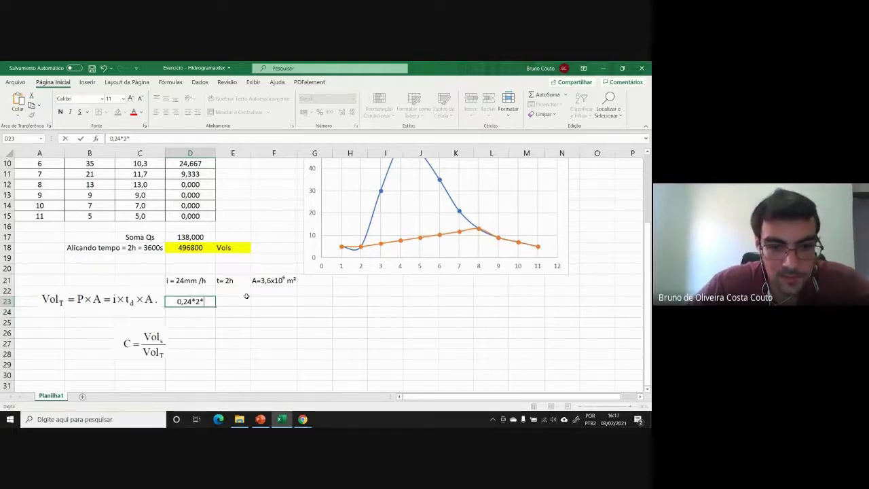
{"action": "type", "text": "3,6"}
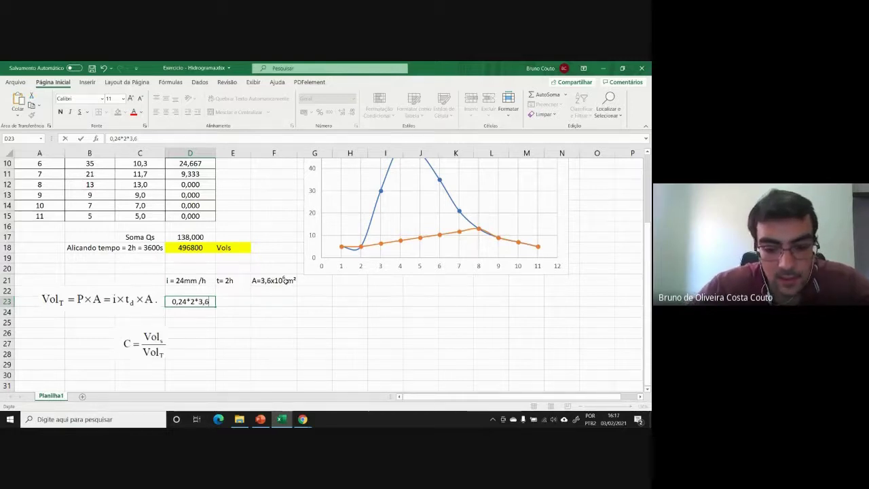
{"action": "type", "text": "*"}
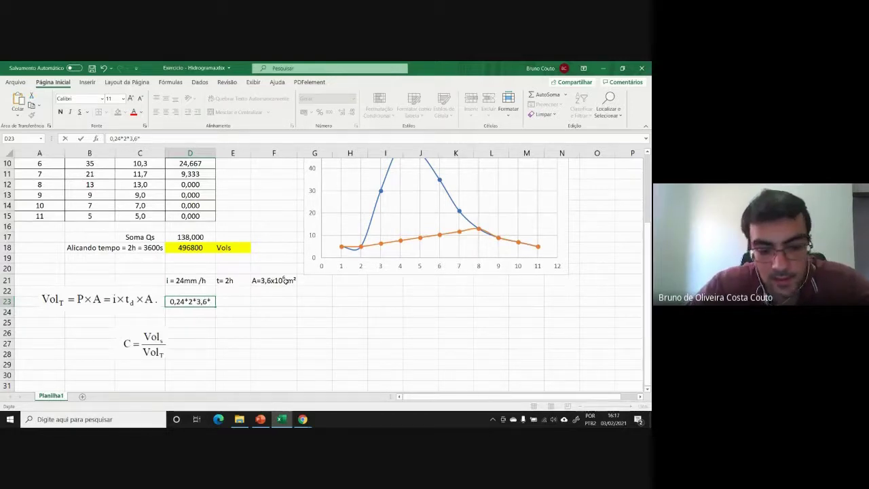
{"action": "type", "text": "10"}
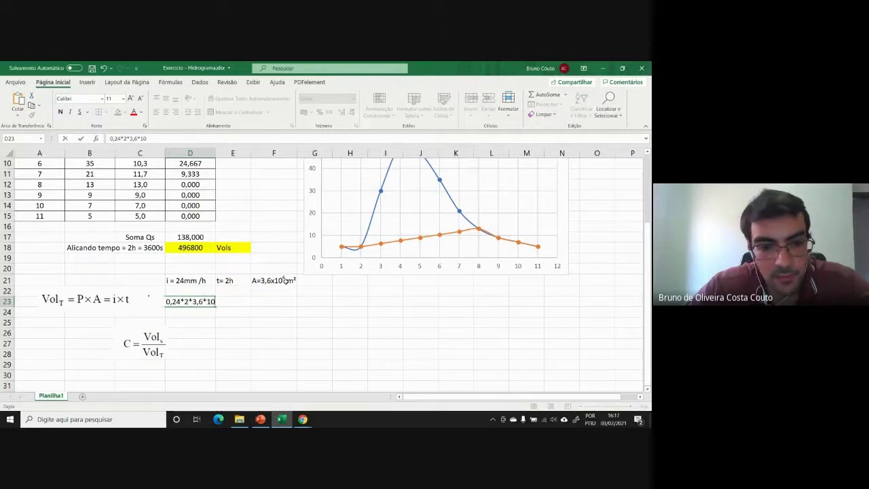
{"action": "type", "text": "^6"}
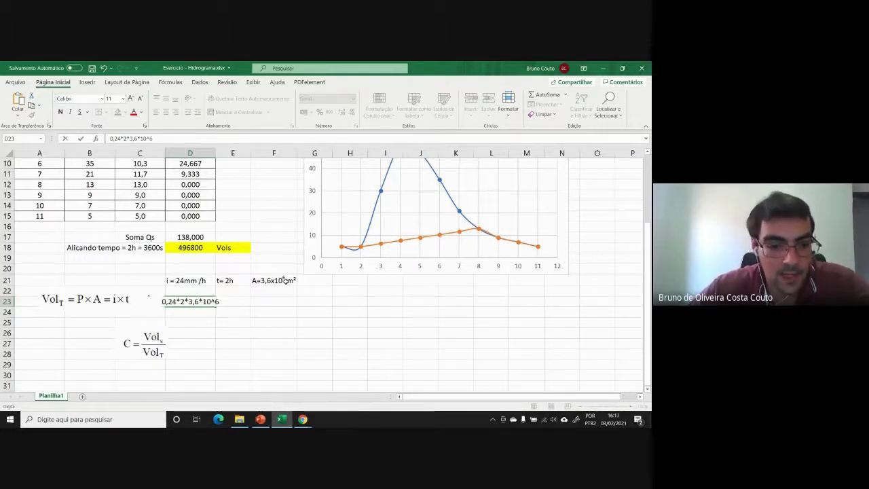
{"action": "key", "text": "Return"}
Step: Turn the expression in D23 into a formula by adding a leading equals sign, and check the formula
{"action": "left_click", "coordinate": [198, 303]}
{"action": "left_click", "coordinate": [110, 137]}
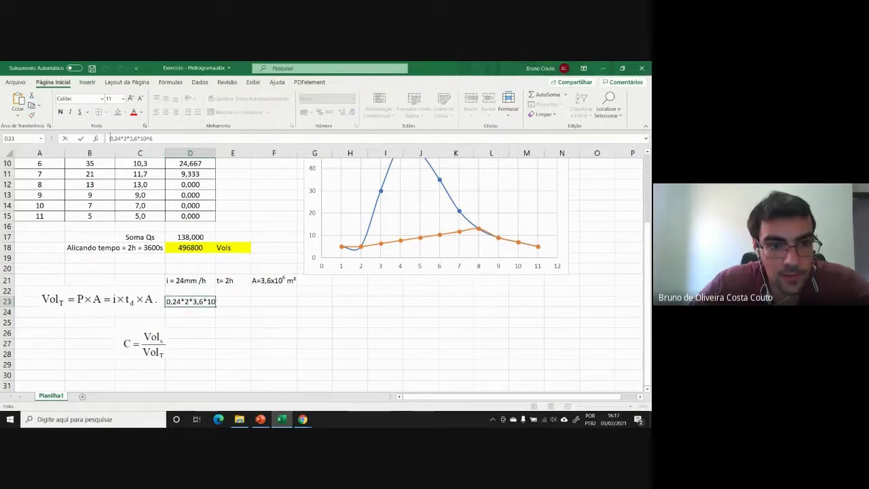
{"action": "type", "text": "="}
{"action": "key", "text": "Return"}
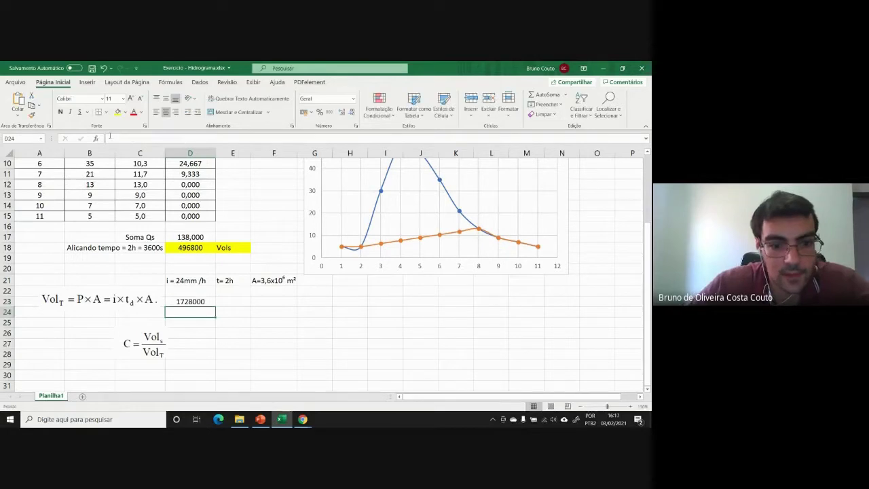
{"action": "double_click", "coordinate": [192, 301]}
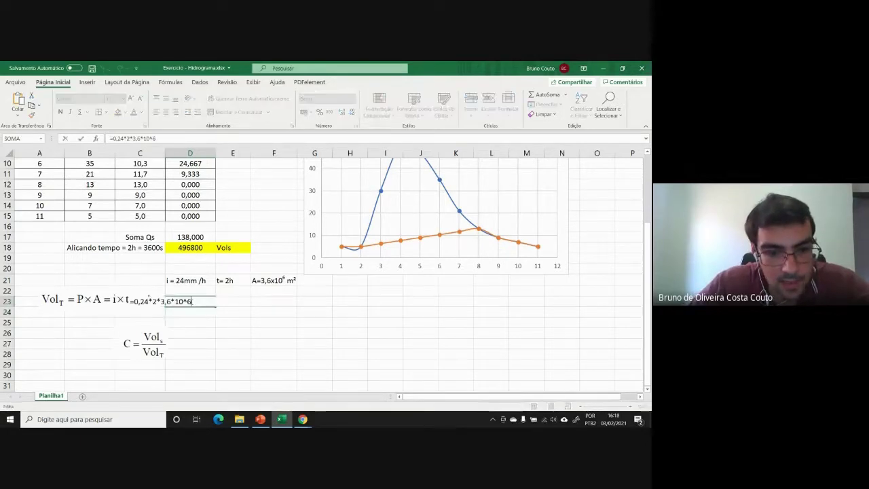
{"action": "key", "text": "Escape"}
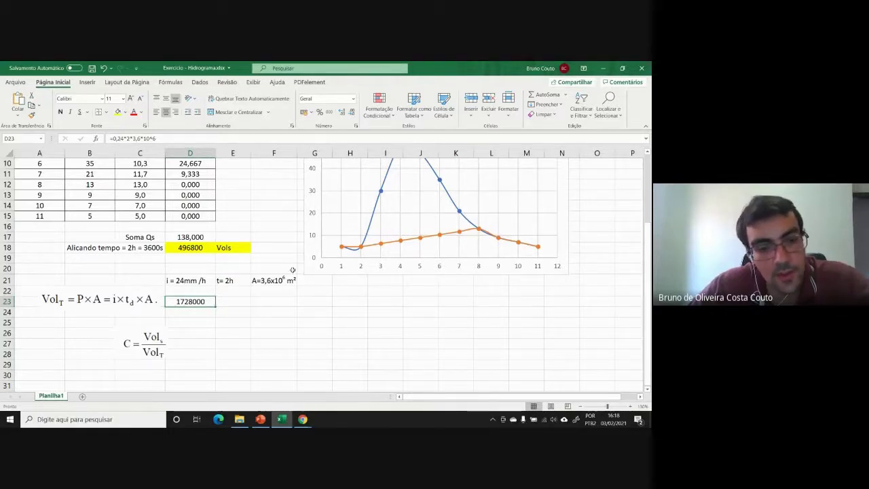
Step: Calculate the runoff coefficient in D27 with the formula =D18/D23 and check the formula
{"action": "left_click", "coordinate": [198, 342]}
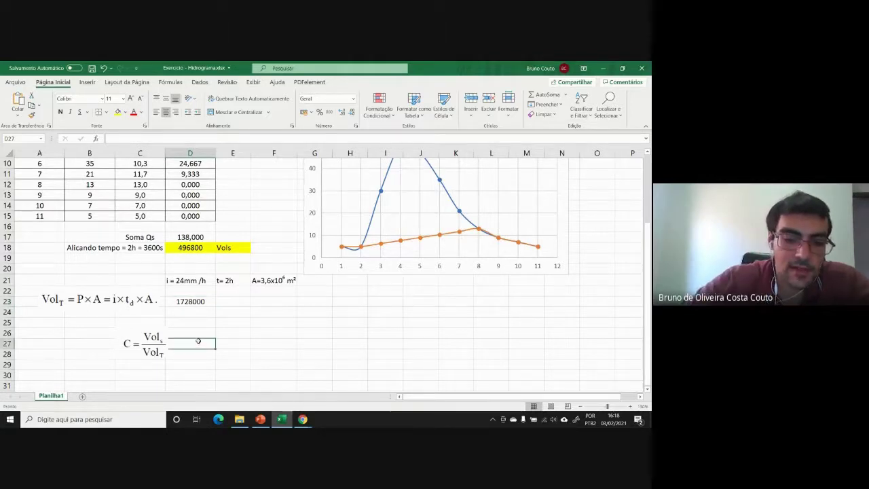
{"action": "type", "text": "="}
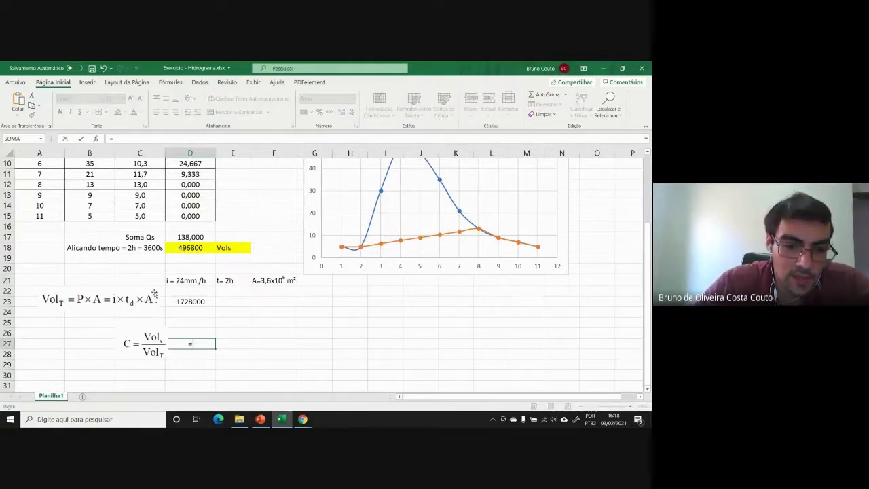
{"action": "left_click", "coordinate": [190, 247]}
{"action": "type", "text": "/"}
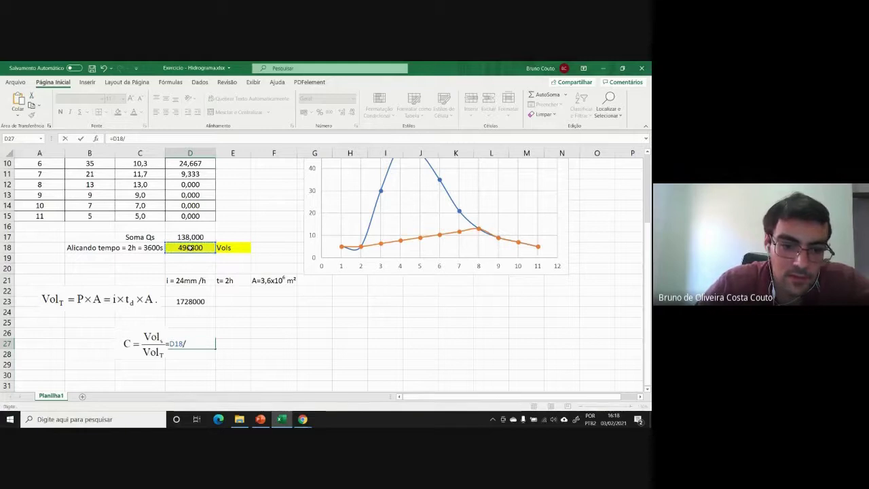
{"action": "left_click", "coordinate": [192, 301]}
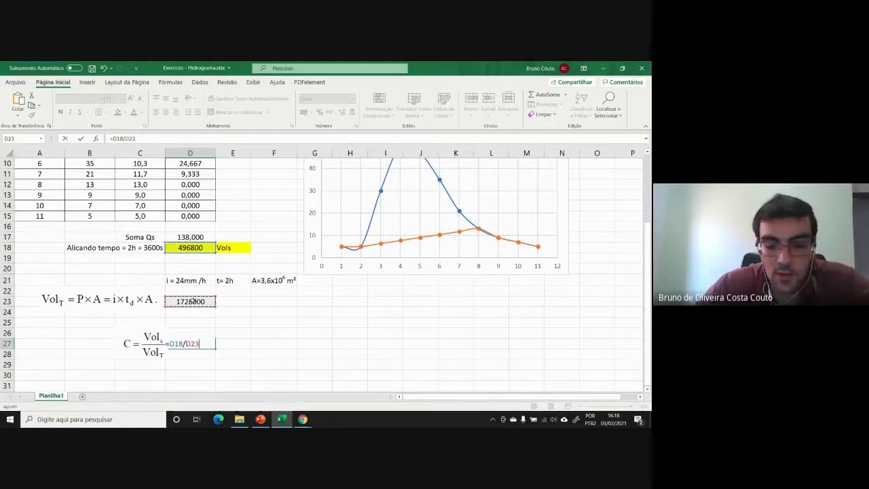
{"action": "key", "text": "Return"}
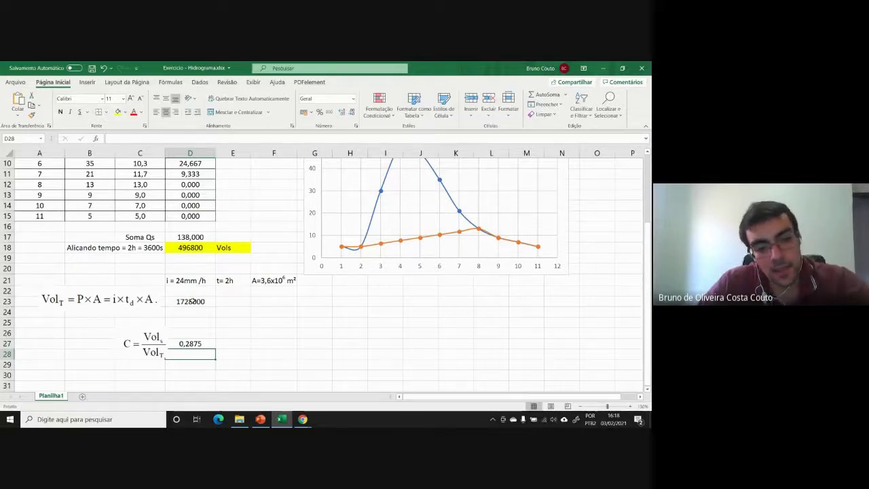
{"action": "left_click", "coordinate": [195, 344]}
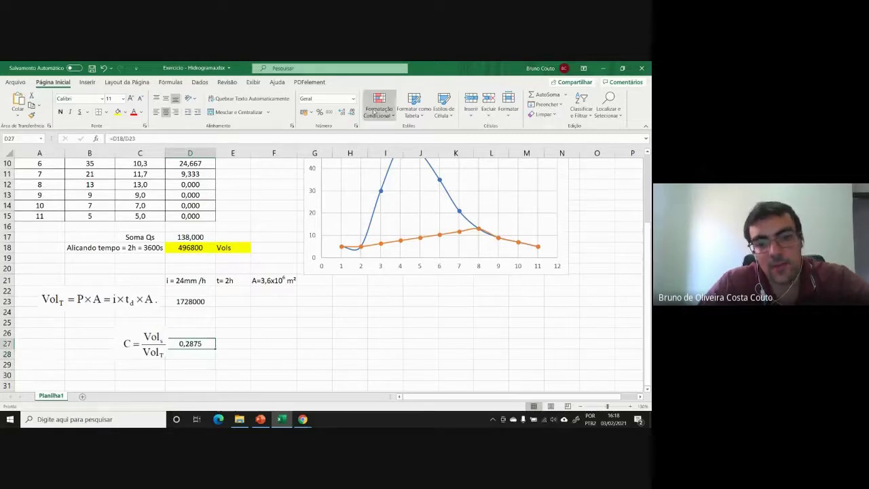
Step: Format the runoff coefficient in D27 to show two decimal places
{"action": "left_click", "coordinate": [341, 112]}
{"action": "left_click", "coordinate": [351, 113]}
{"action": "left_click", "coordinate": [350, 113]}
{"action": "left_click", "coordinate": [351, 113]}
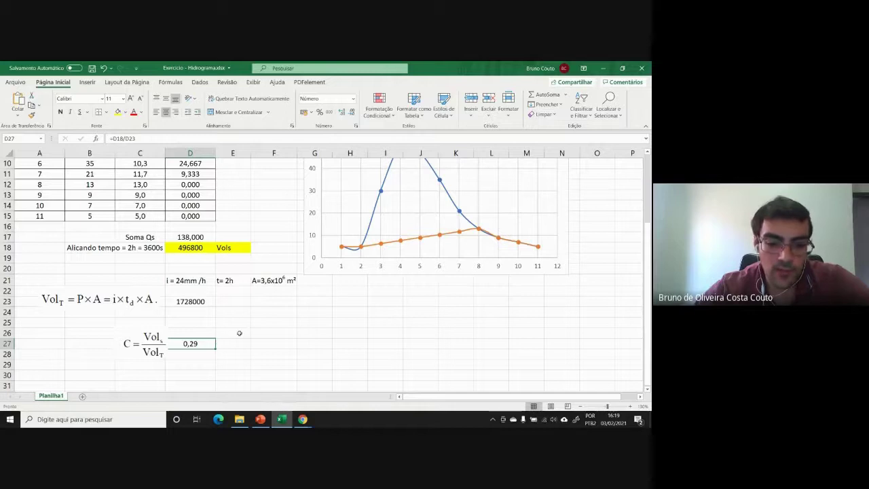
Step: Review the time and discharge data in A5:B15, the hydrograph, and the volume and runoff coefficient calculations below the table
{"action": "scroll", "coordinate": [325, 323], "scroll_direction": "up", "scroll_amount": 3}
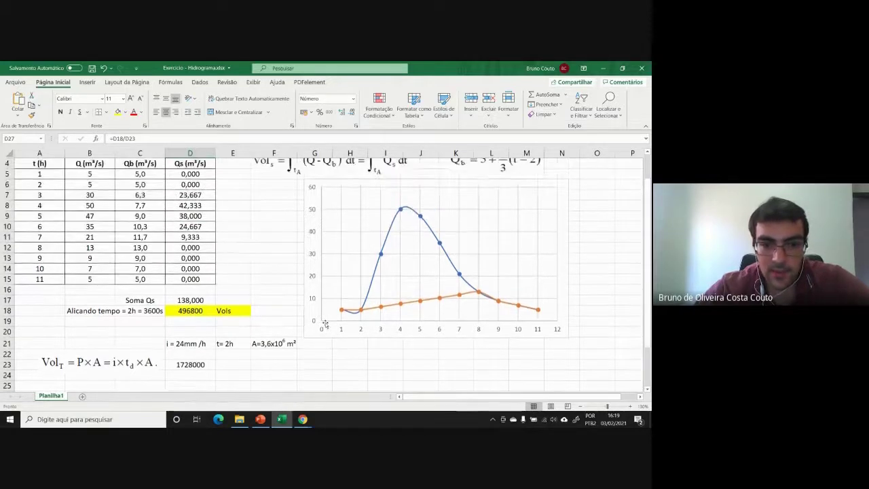
{"action": "scroll", "coordinate": [325, 323], "scroll_direction": "down", "scroll_amount": 3}
{"action": "scroll", "coordinate": [393, 316], "scroll_direction": "up", "scroll_amount": 3}
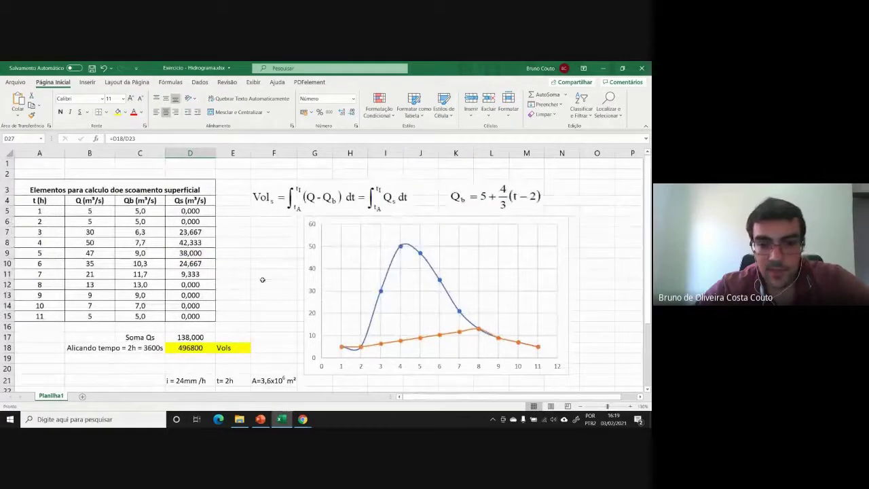
{"action": "left_click_drag", "start_coordinate": [37, 211], "coordinate": [89, 315]}
{"action": "scroll", "coordinate": [423, 236], "scroll_direction": "down", "scroll_amount": 1}
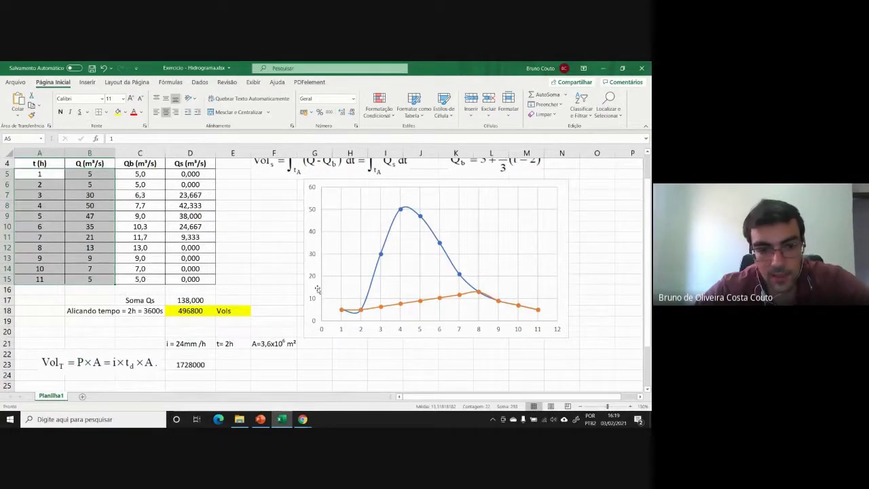
{"action": "scroll", "coordinate": [201, 285], "scroll_direction": "down", "scroll_amount": 1}
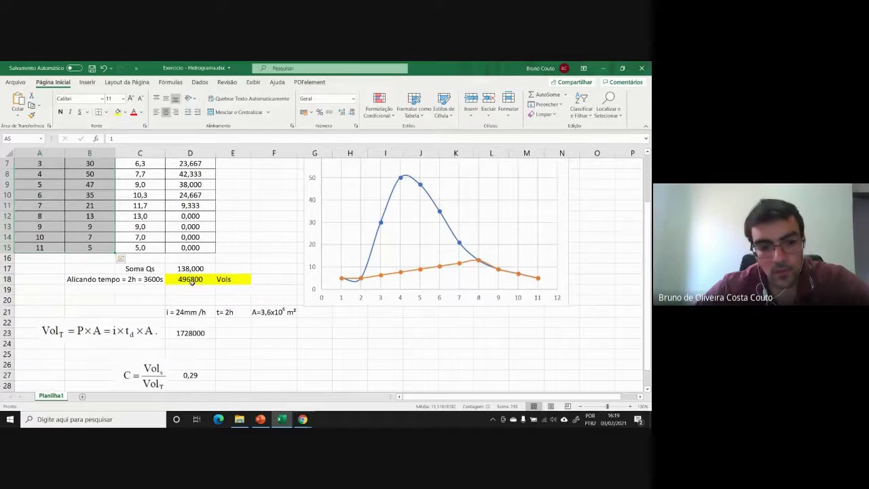
{"action": "scroll", "coordinate": [191, 279], "scroll_direction": "up", "scroll_amount": 2}
{"action": "scroll", "coordinate": [186, 294], "scroll_direction": "down", "scroll_amount": 2}
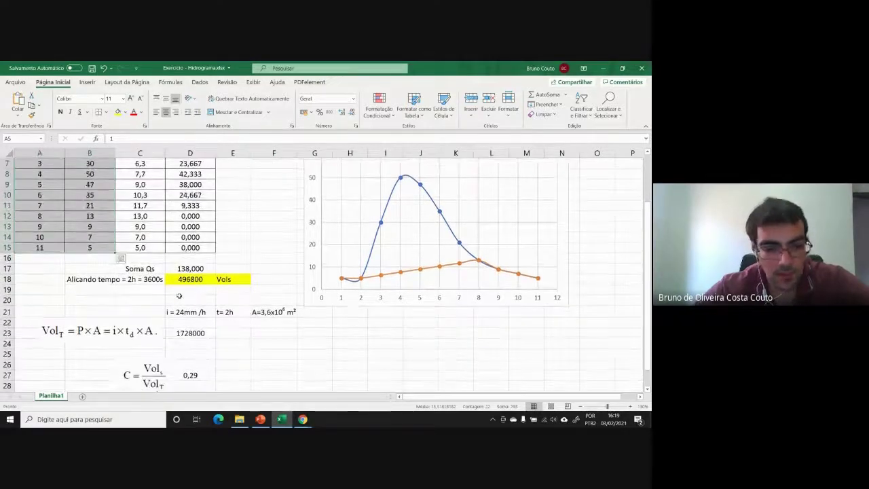
{"action": "scroll", "coordinate": [190, 334], "scroll_direction": "down", "scroll_amount": 1}
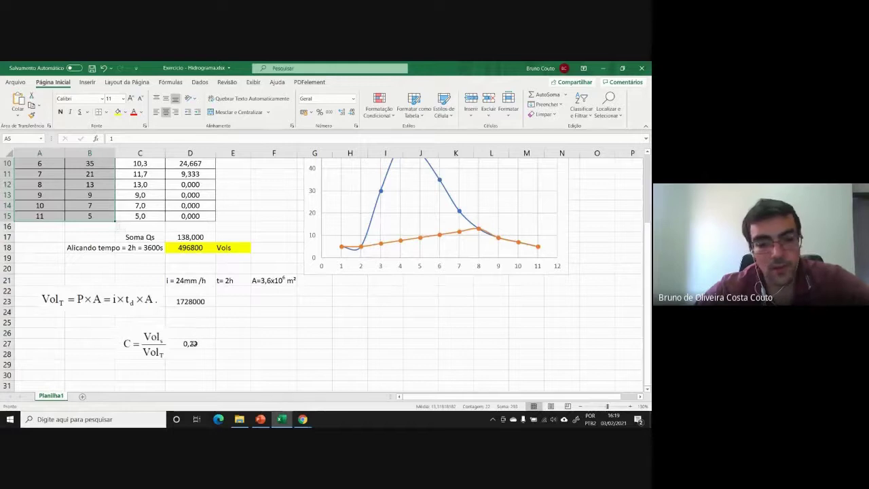
{"action": "scroll", "coordinate": [191, 333], "scroll_direction": "up", "scroll_amount": 3}
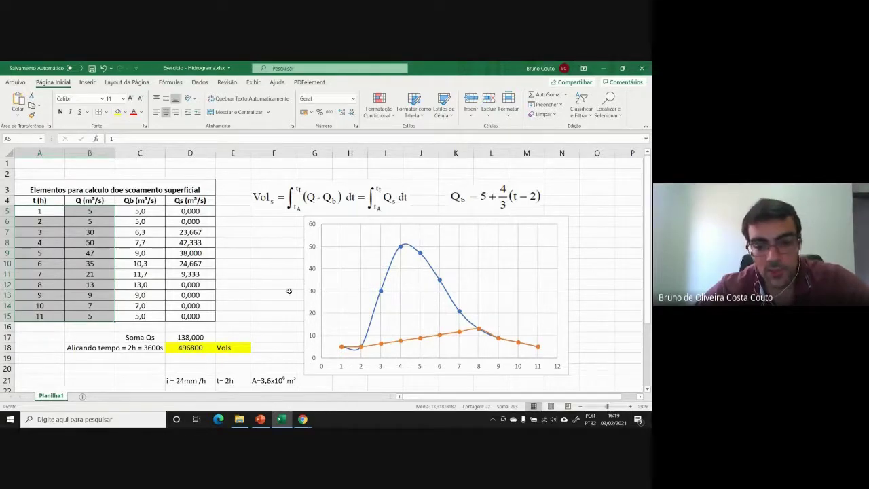
{"action": "mouse_move", "coordinate": [302, 420]}
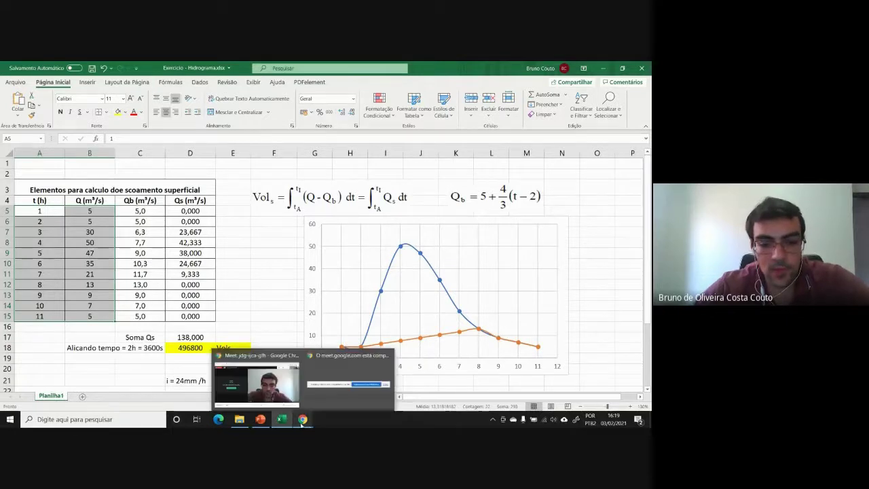